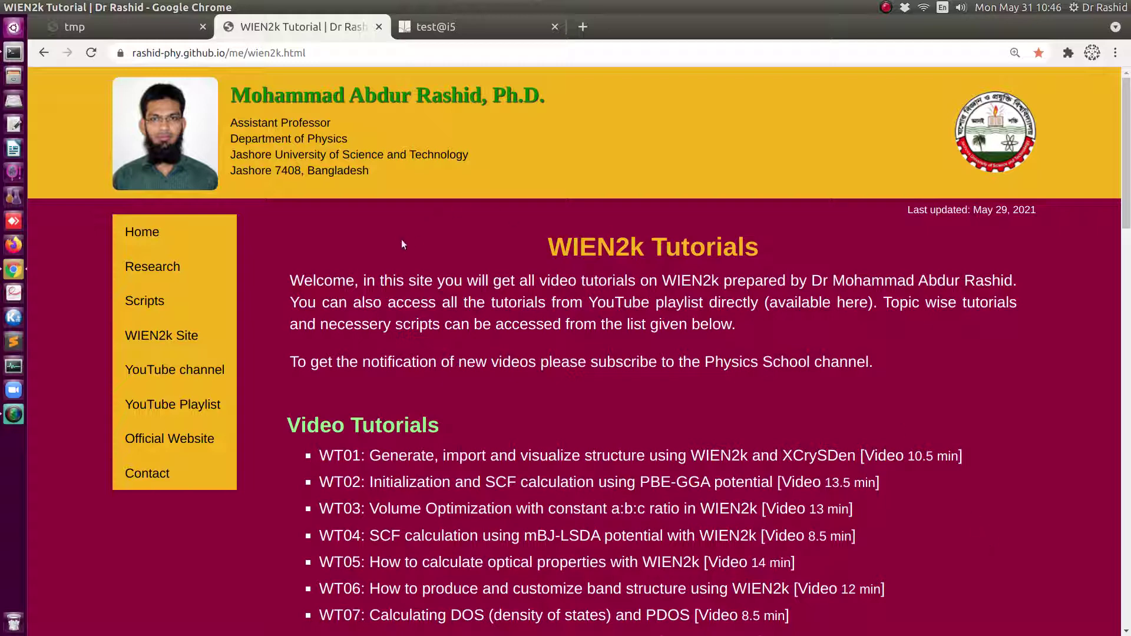
# Switch to the test session tab and open the SCF cycle page, highlighting the DFT+U option
pyautogui.click(462, 27)
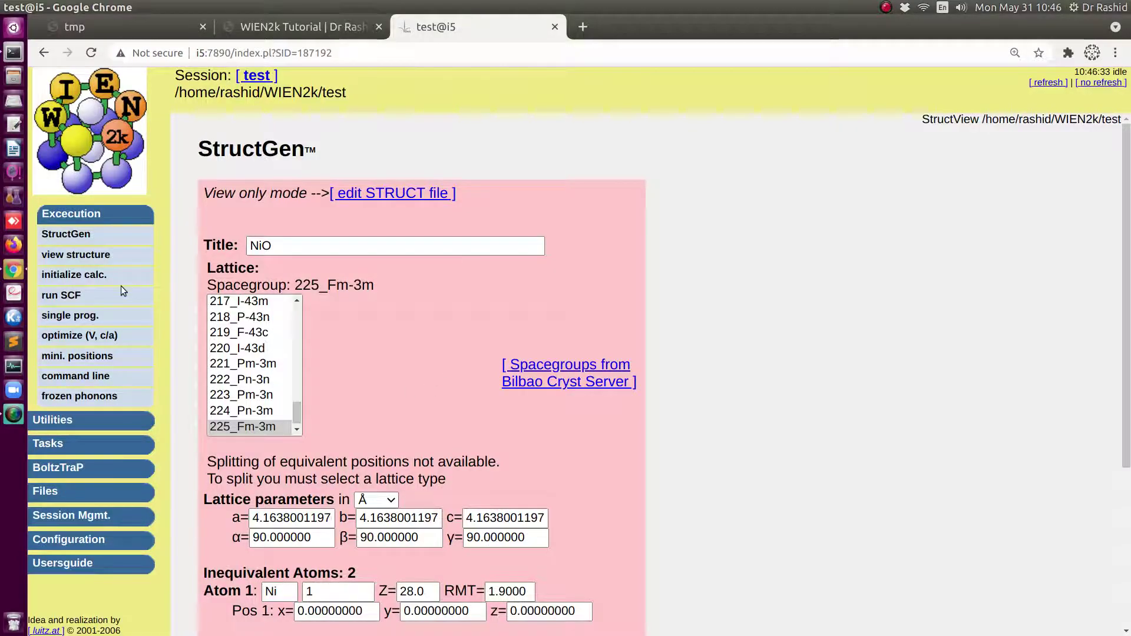
pyautogui.click(65, 296)
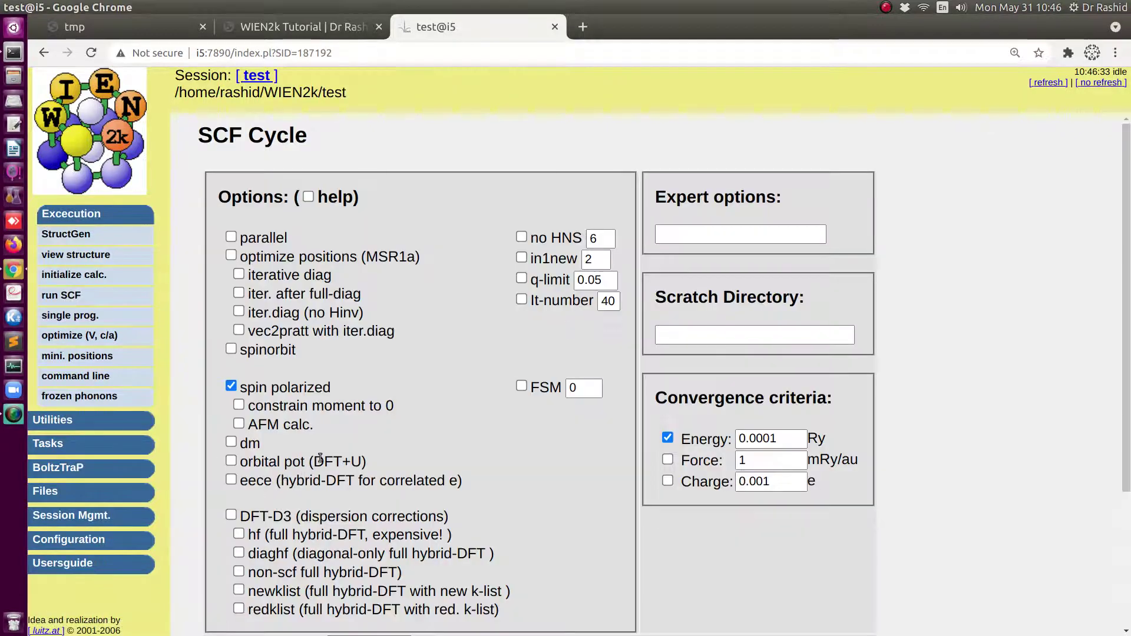
pyautogui.moveTo(314, 460); pyautogui.dragTo(365, 459)
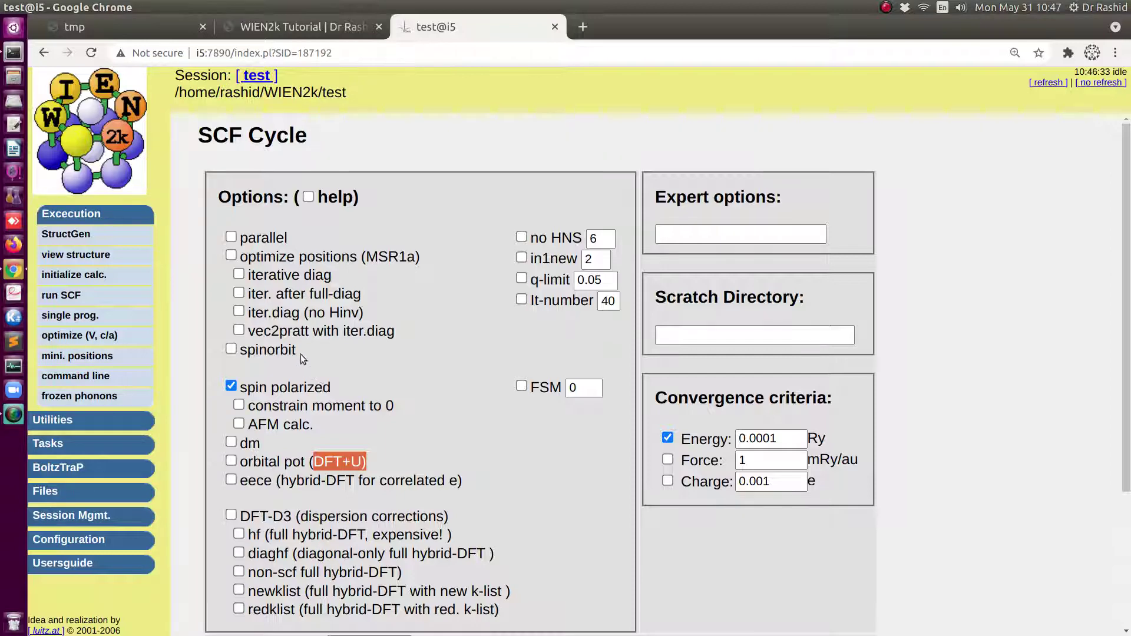
# View the NiO structure in 3D, then run spin-polarized batch initialization until init_lapw finishes ok
pyautogui.click(74, 239)
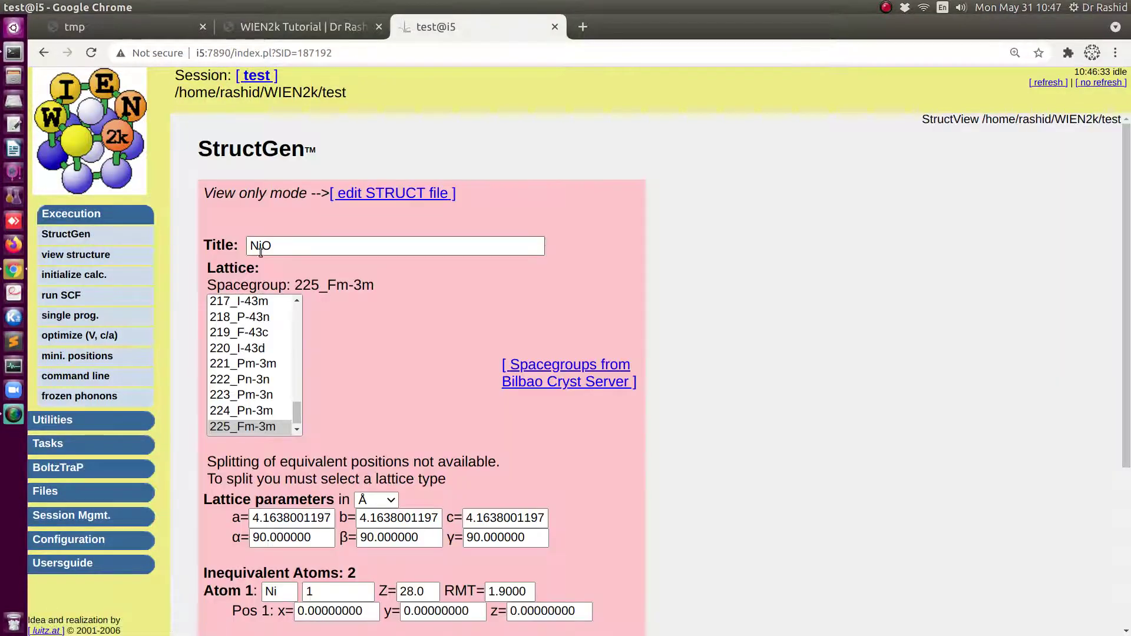
pyautogui.click(76, 254)
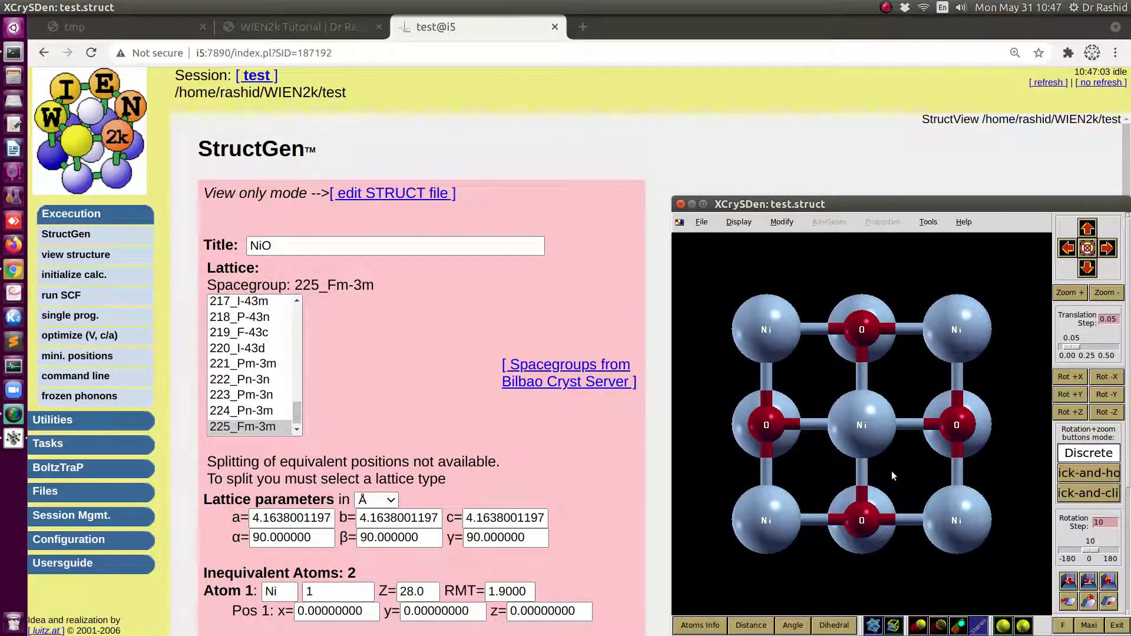
pyautogui.click(64, 277)
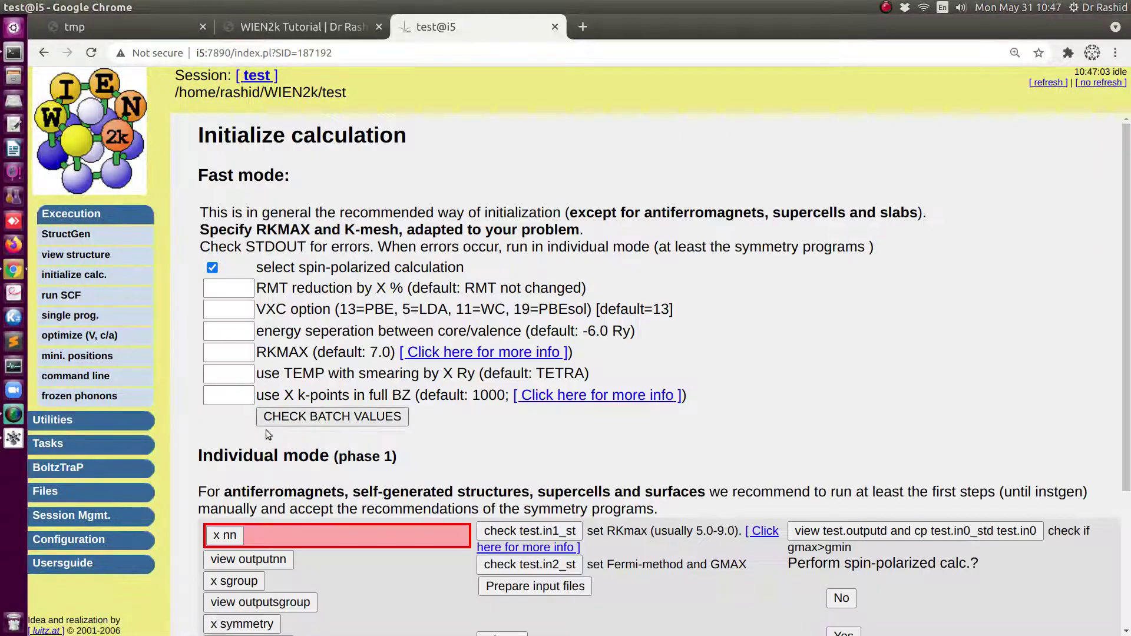
pyautogui.click(315, 416)
pyautogui.click(328, 437)
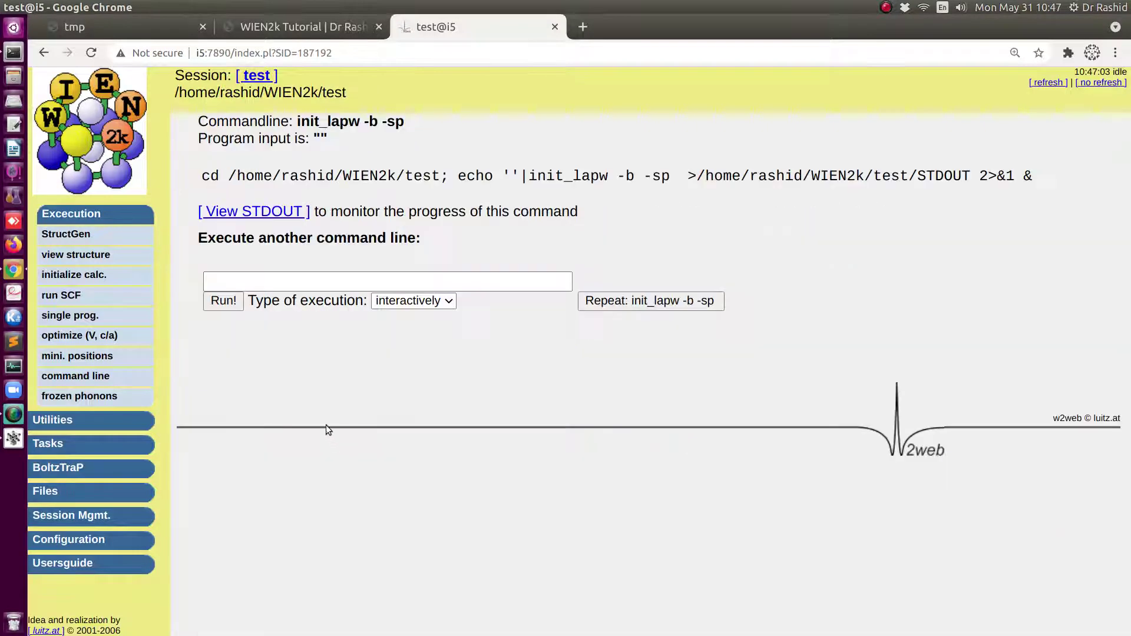
pyautogui.click(278, 215)
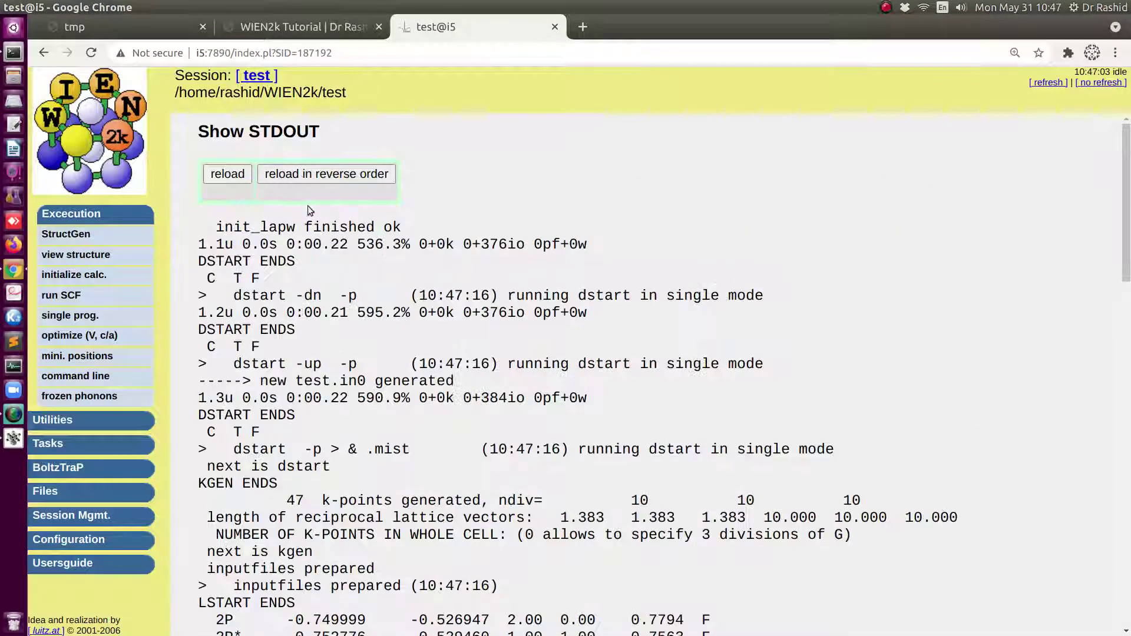
pyautogui.moveTo(299, 227); pyautogui.dragTo(404, 232)
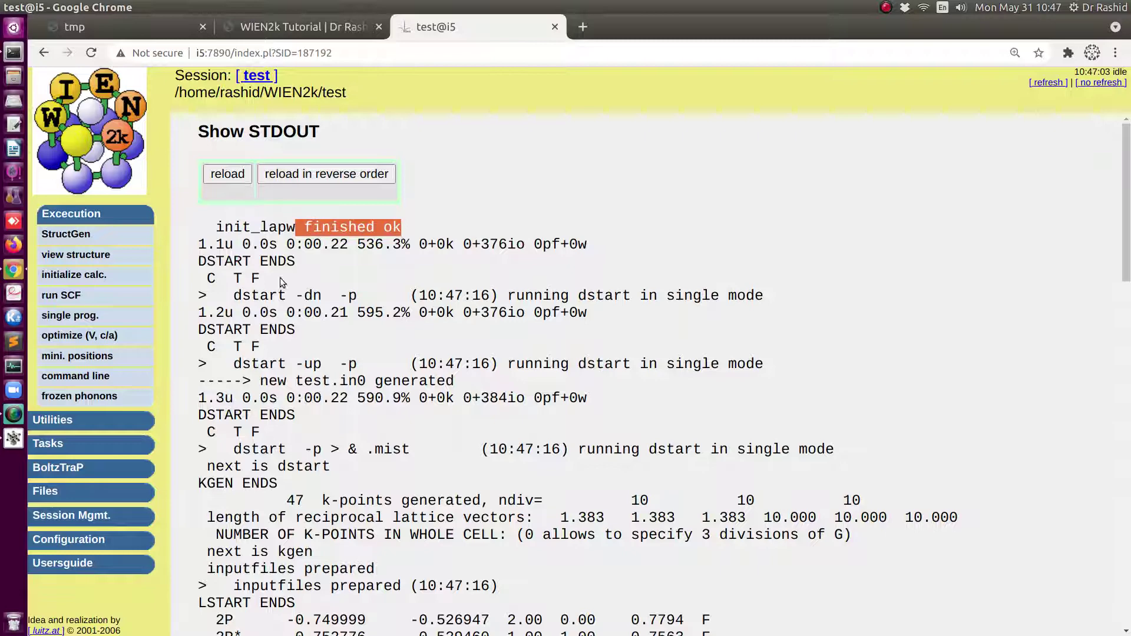
# Start the SCF cycle runsp_lapw -ec 0.0001 -NI and follow its output to cycle 10
pyautogui.click(64, 300)
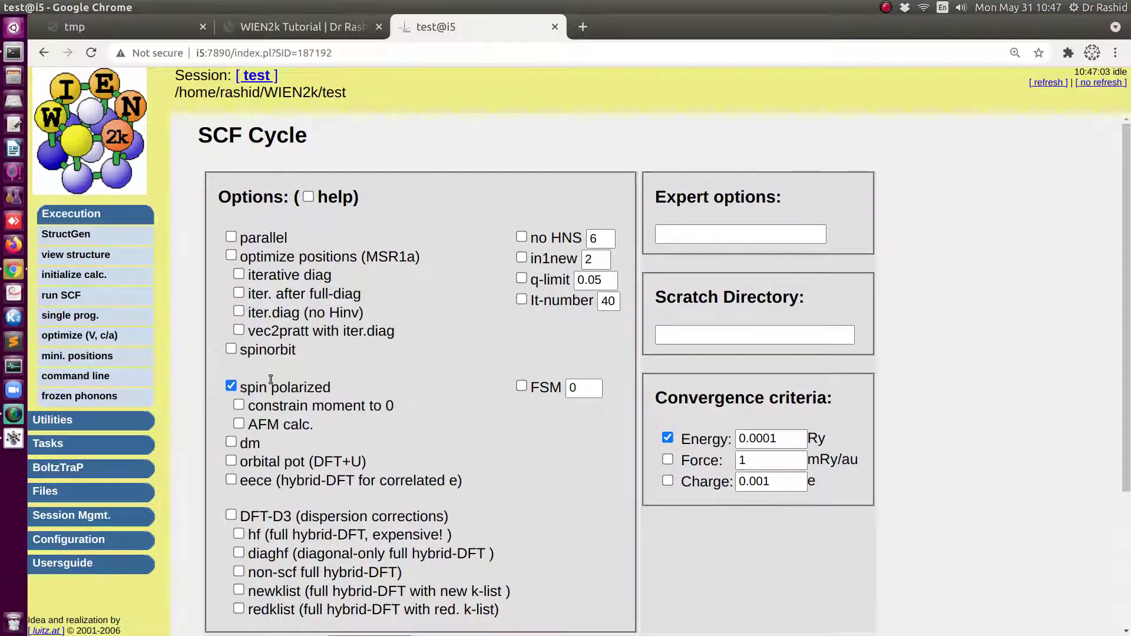
pyautogui.scroll(-3, 328, 384)
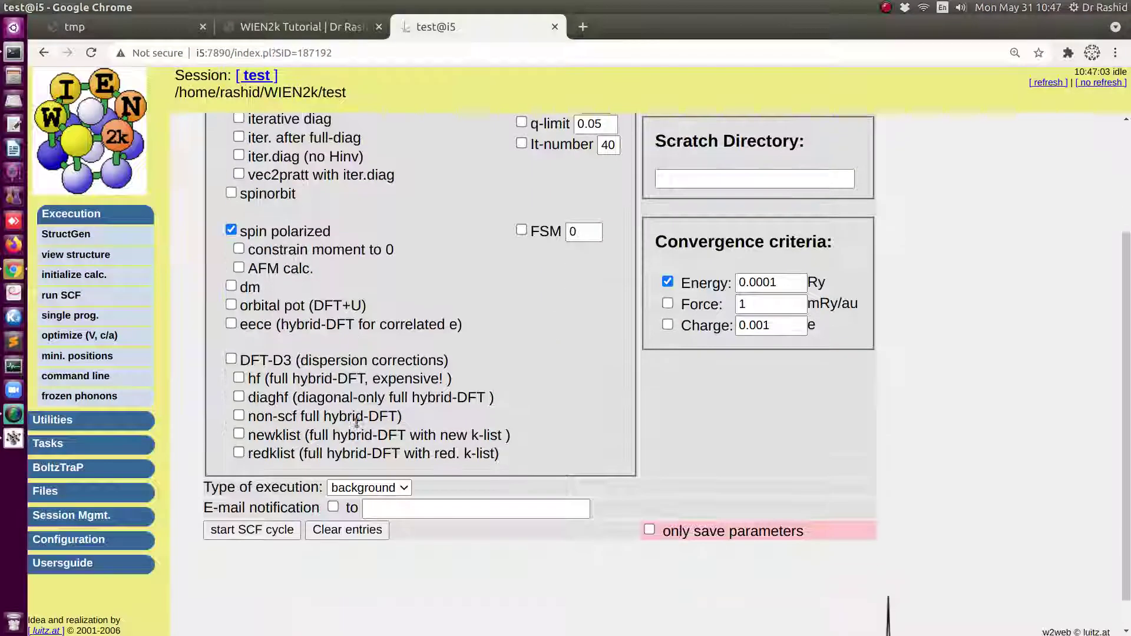
pyautogui.click(248, 536)
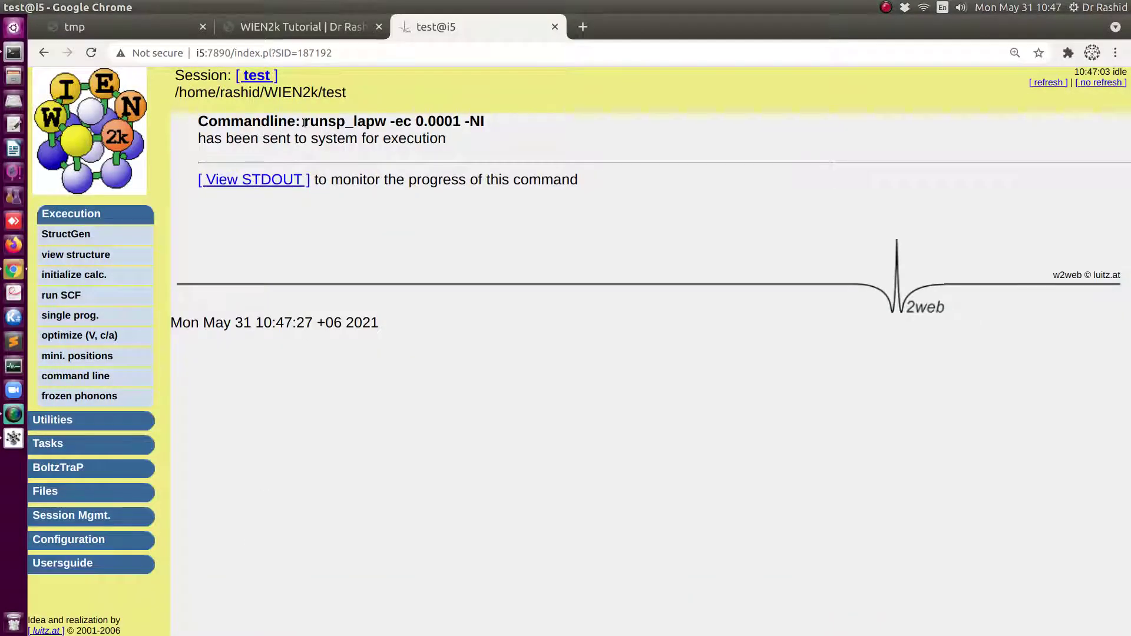
pyautogui.moveTo(305, 123); pyautogui.dragTo(403, 112)
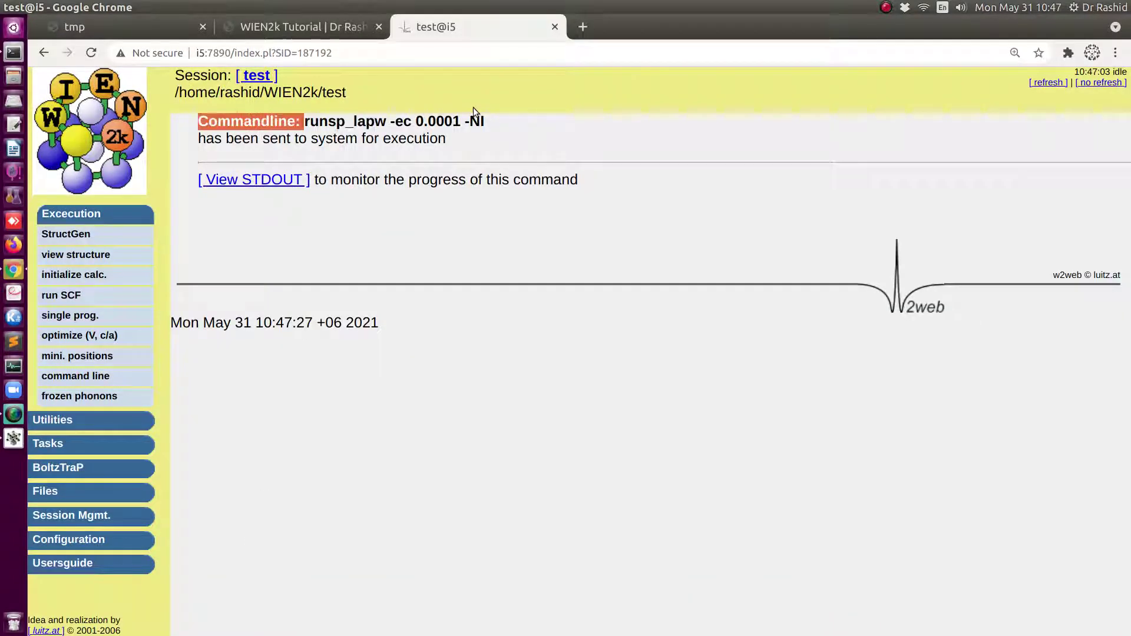
pyautogui.moveTo(473, 107); pyautogui.dragTo(492, 117)
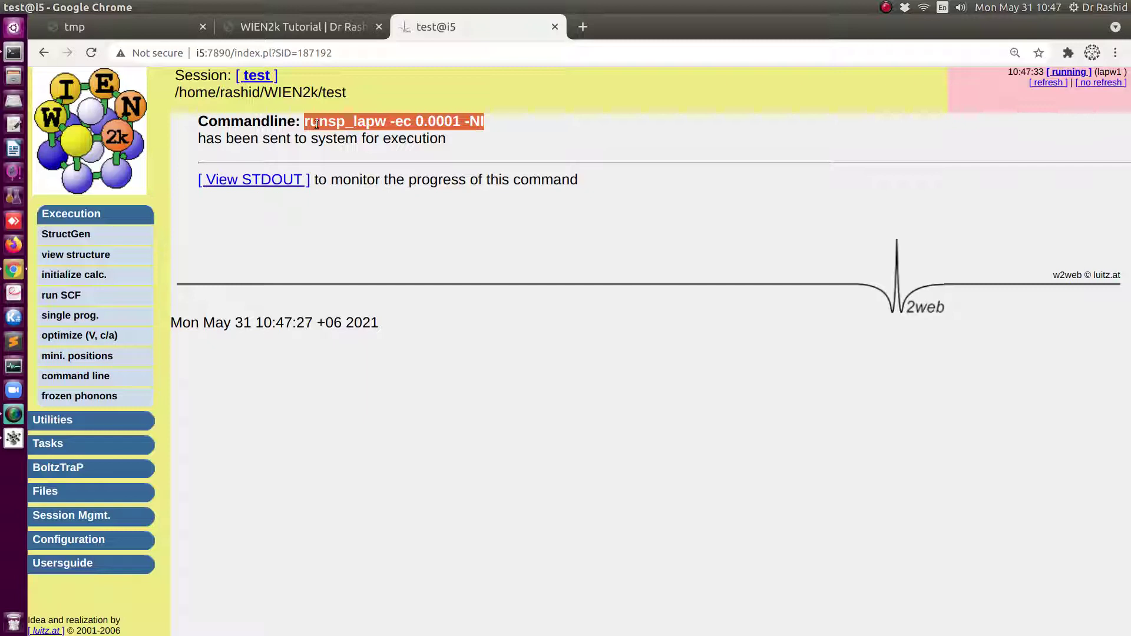
pyautogui.click(466, 144)
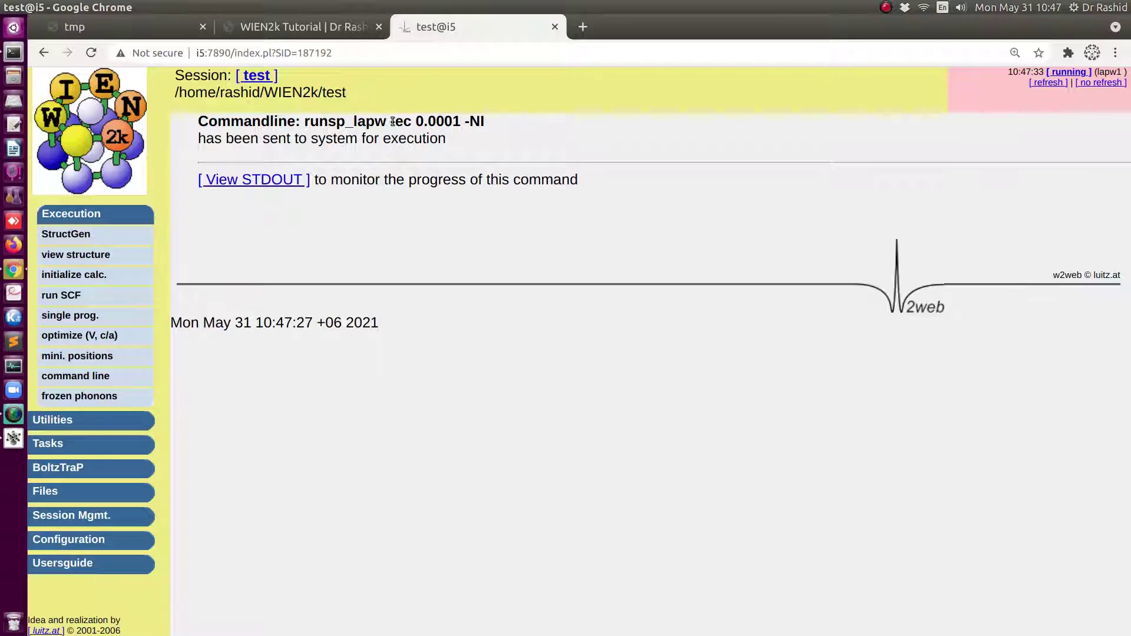
pyautogui.click(298, 180)
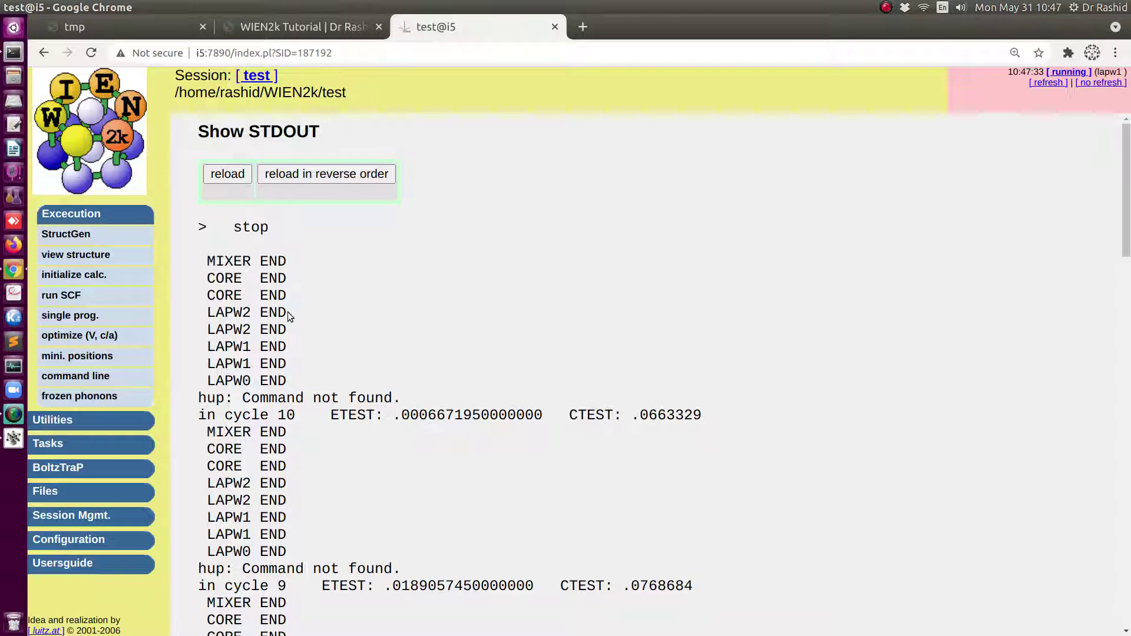
# Compute spin-up partial charges with x lapw2 -qtl -up from the DOS task
pyautogui.click(52, 446)
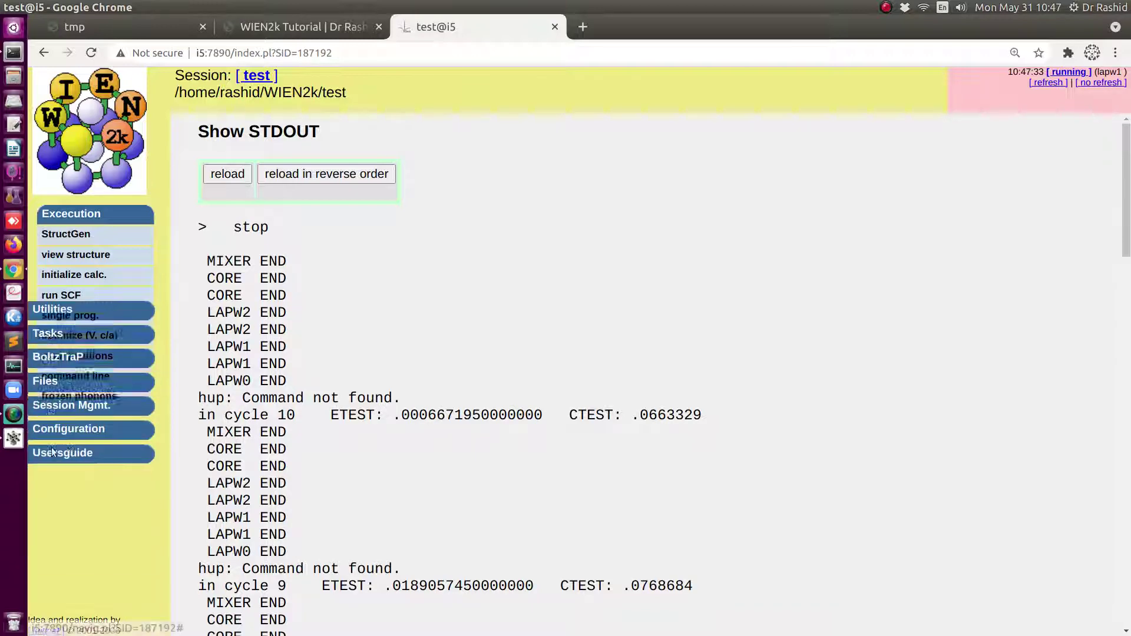
pyautogui.click(52, 302)
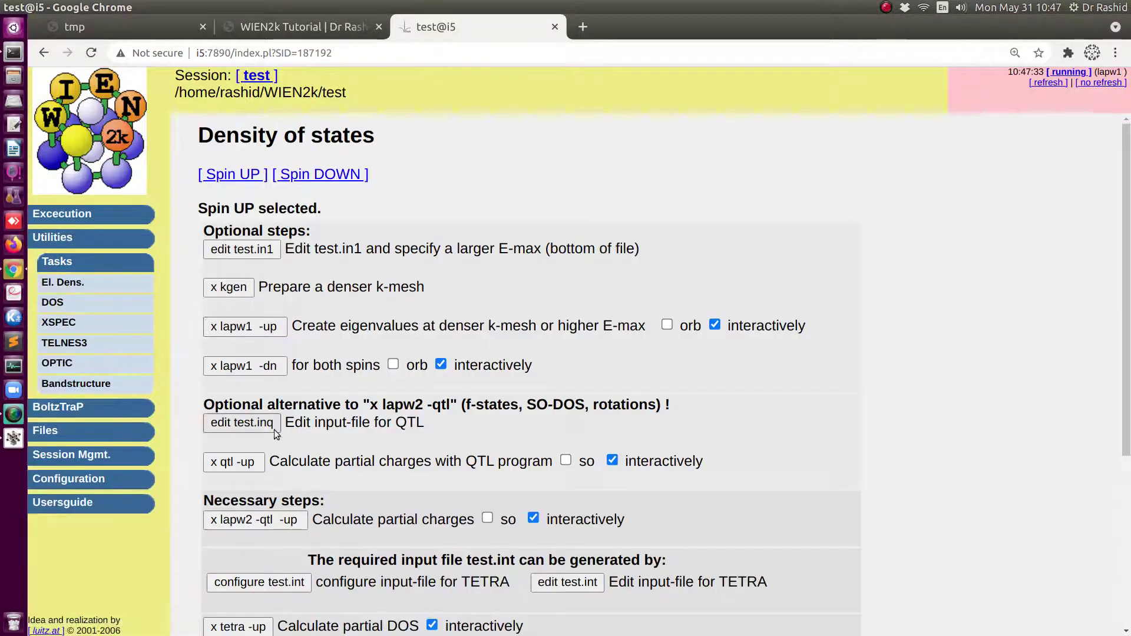
pyautogui.click(255, 520)
pyautogui.click(292, 291)
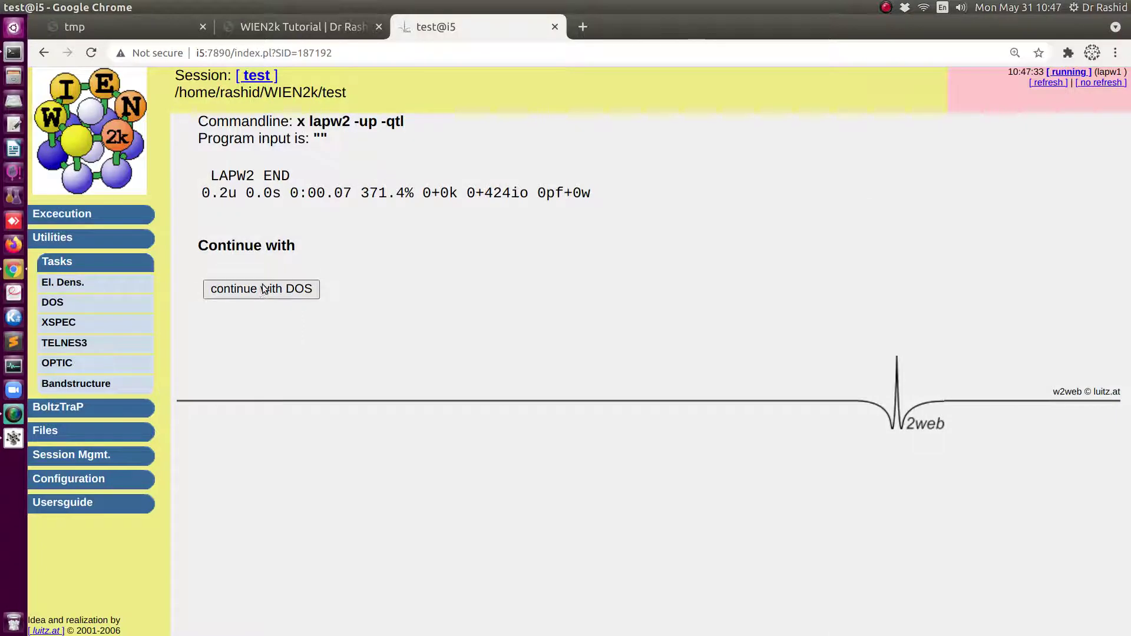
pyautogui.scroll(-5, 309, 338)
# Configure test.int for total DOS plus total Ni1 and O DOS
pyautogui.click(265, 321)
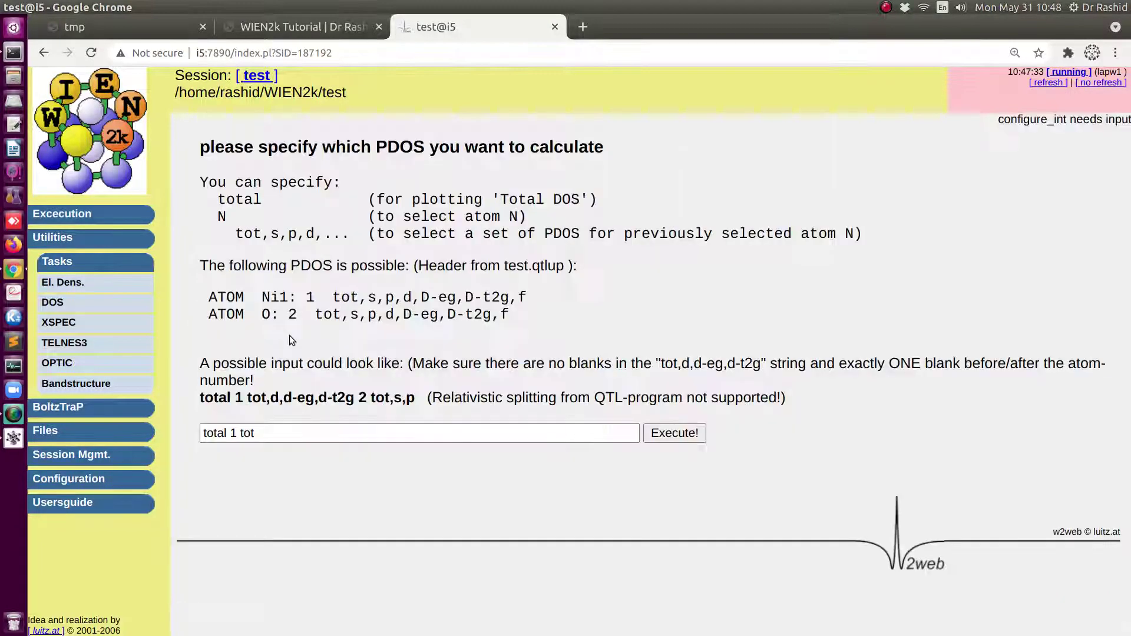
pyautogui.click(269, 433)
pyautogui.click(275, 463)
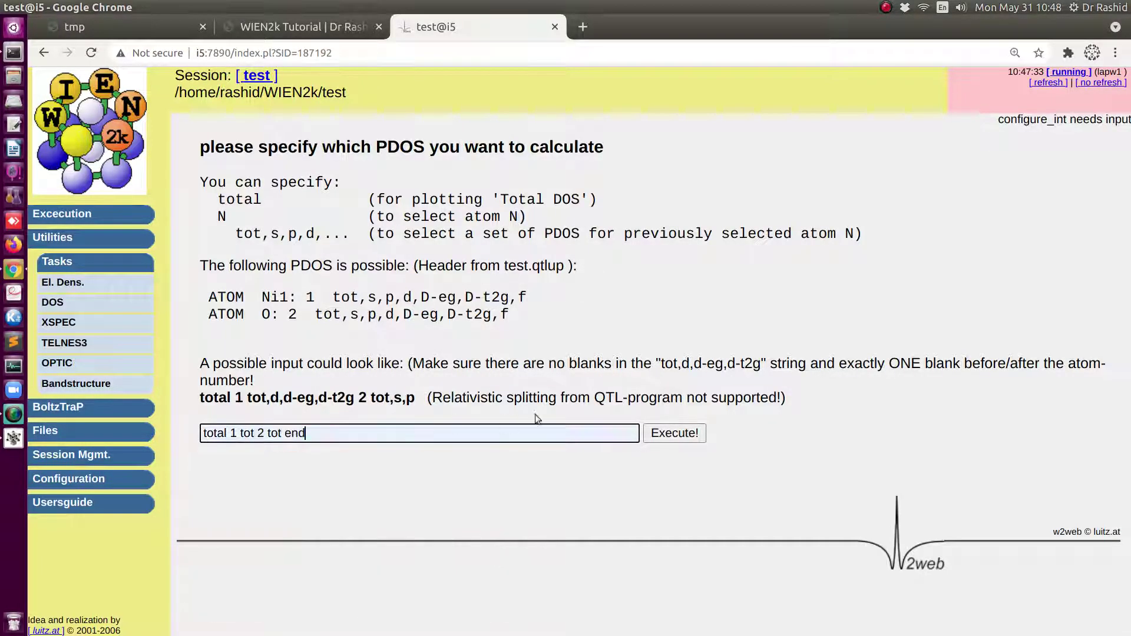
pyautogui.click(675, 434)
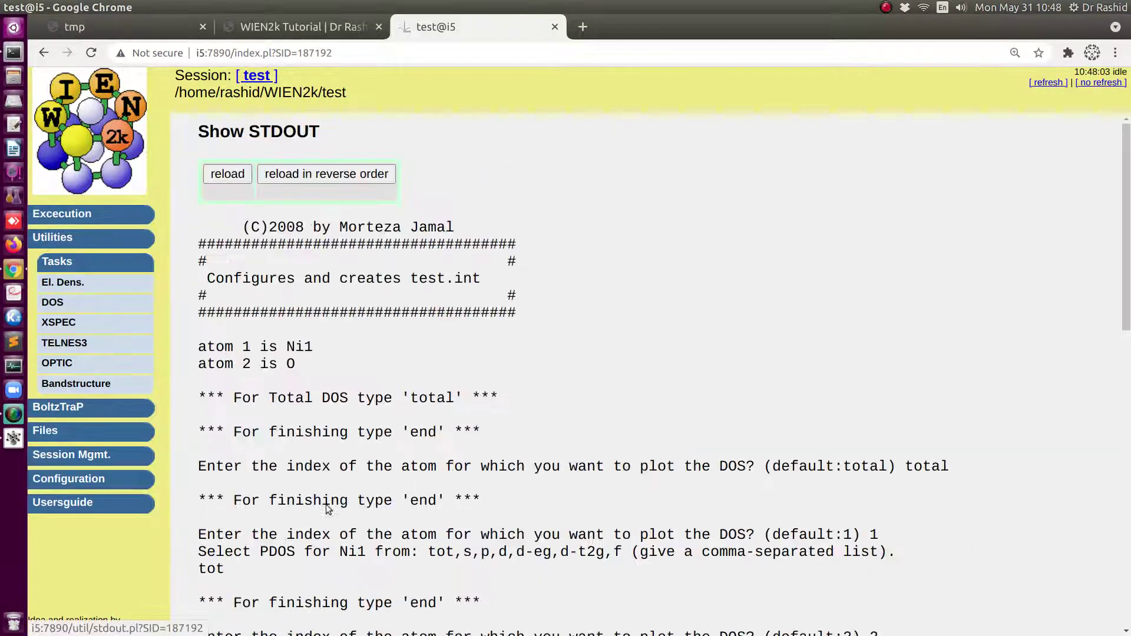
pyautogui.click(51, 302)
pyautogui.scroll(-4, 522, 368)
# Adjust the lower and upper energy limits in test.int and save it
pyautogui.click(565, 349)
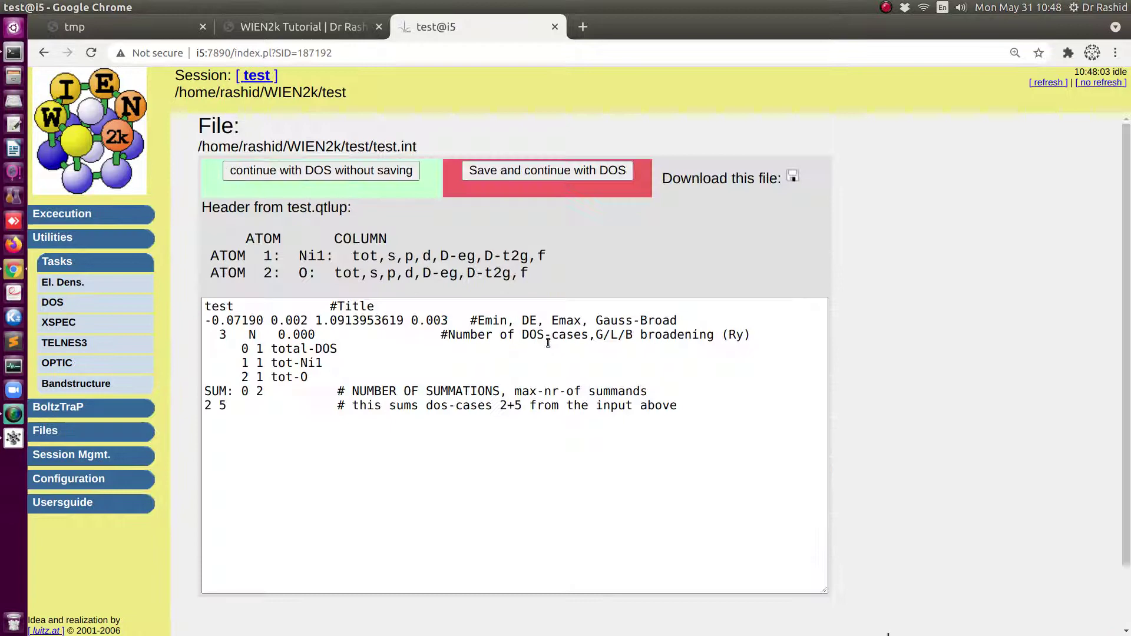
pyautogui.moveTo(227, 319); pyautogui.dragTo(261, 318)
pyautogui.press('BackSpace')
pyautogui.press('BackSpace')
pyautogui.press('BackSpace')
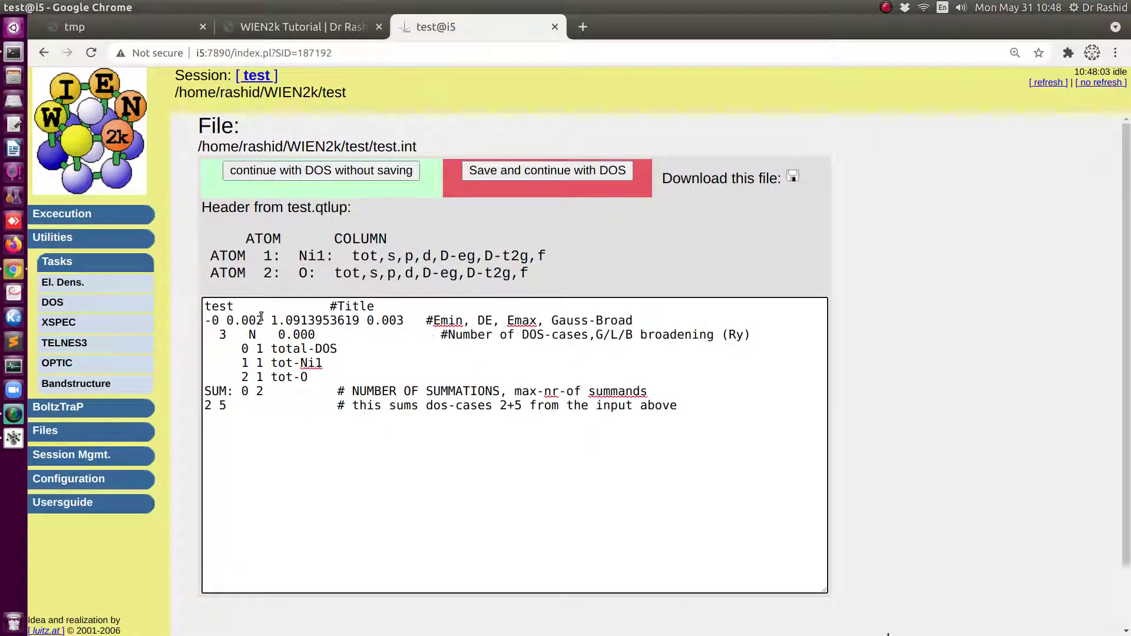
pyautogui.write('1')
pyautogui.hotkey('shift', 'Right')
pyautogui.hotkey('shift', 'Right')
pyautogui.hotkey('shift', 'Right')
pyautogui.hotkey('shift', 'Right')
pyautogui.hotkey('shift', 'Right')
pyautogui.hotkey('shift', 'Right')
pyautogui.hotkey('shift', 'Right')
pyautogui.hotkey('shift', 'Right')
pyautogui.hotkey('shift', 'Right')
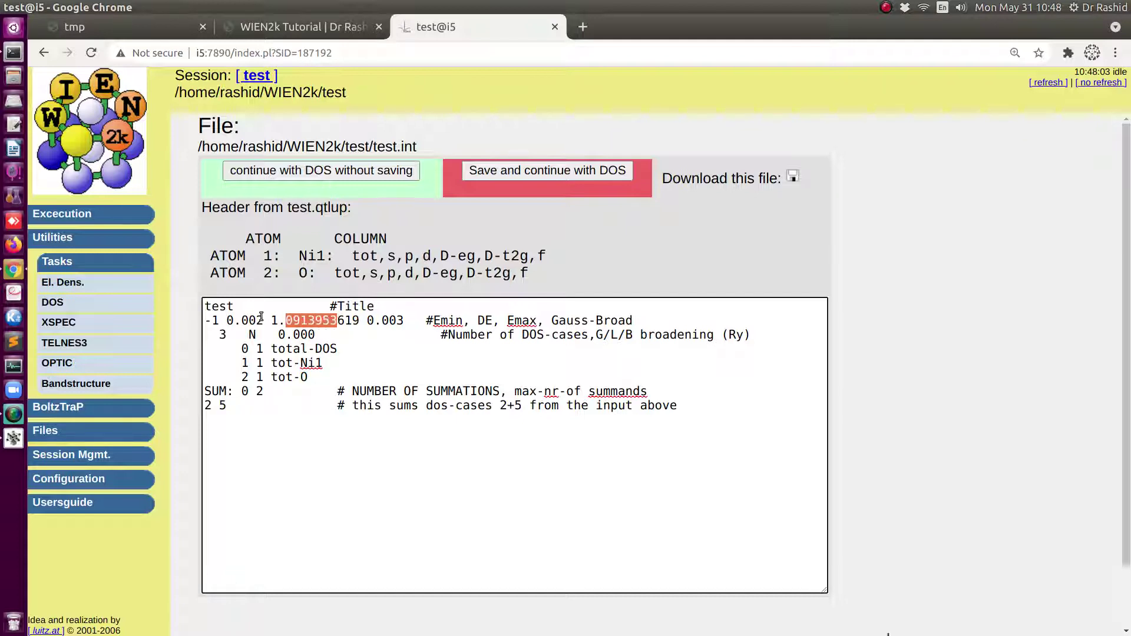
pyautogui.write('5')
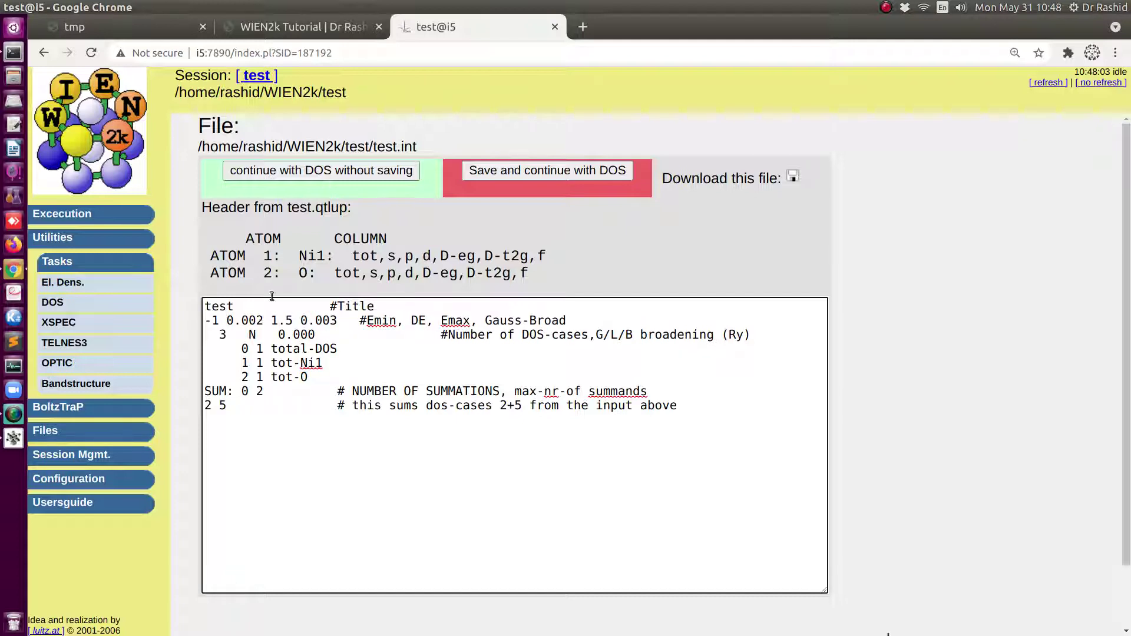
pyautogui.click(514, 175)
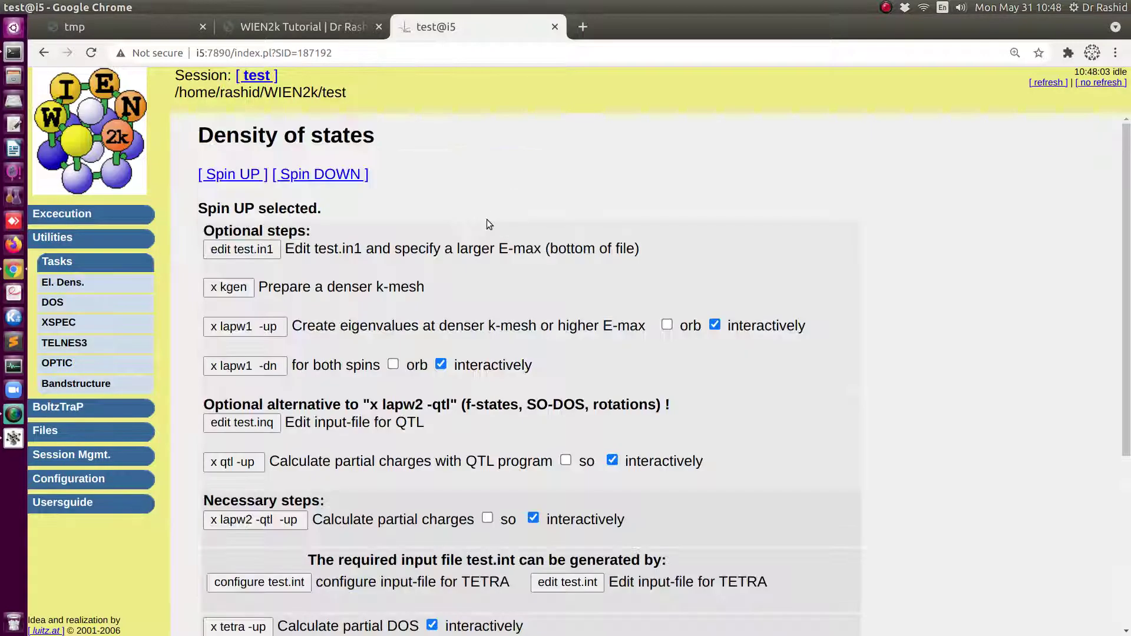
# Run x tetra -up, then compute spin-down partial charges (lapw2 -qtl -dn) and DOS (tetra -dn)
pyautogui.scroll(-5, 487, 219)
pyautogui.click(243, 358)
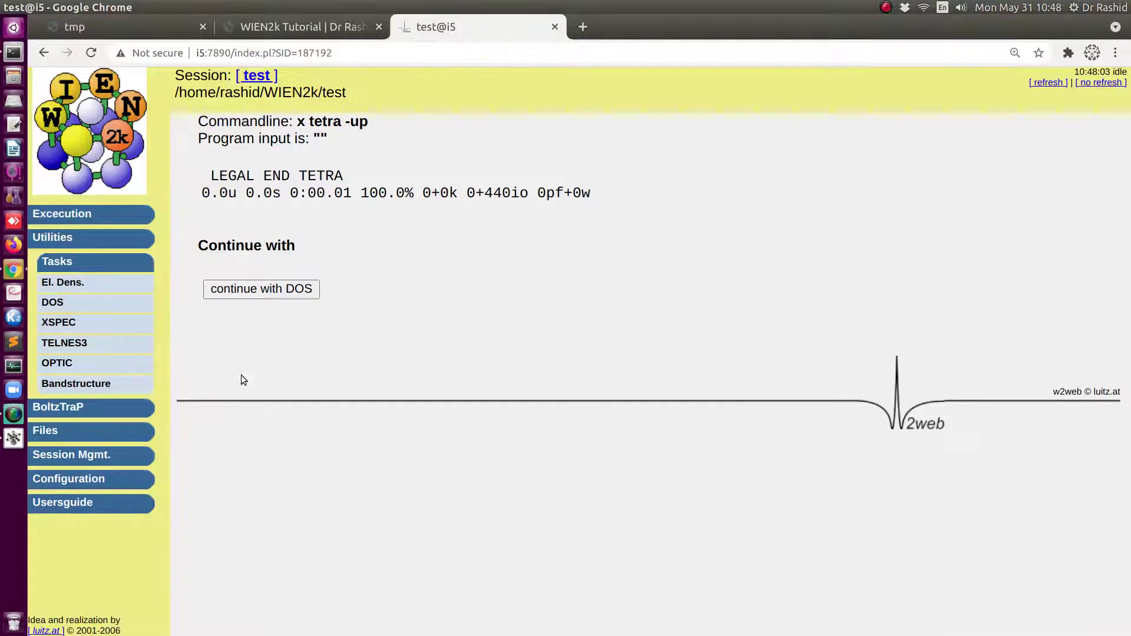
pyautogui.click(281, 287)
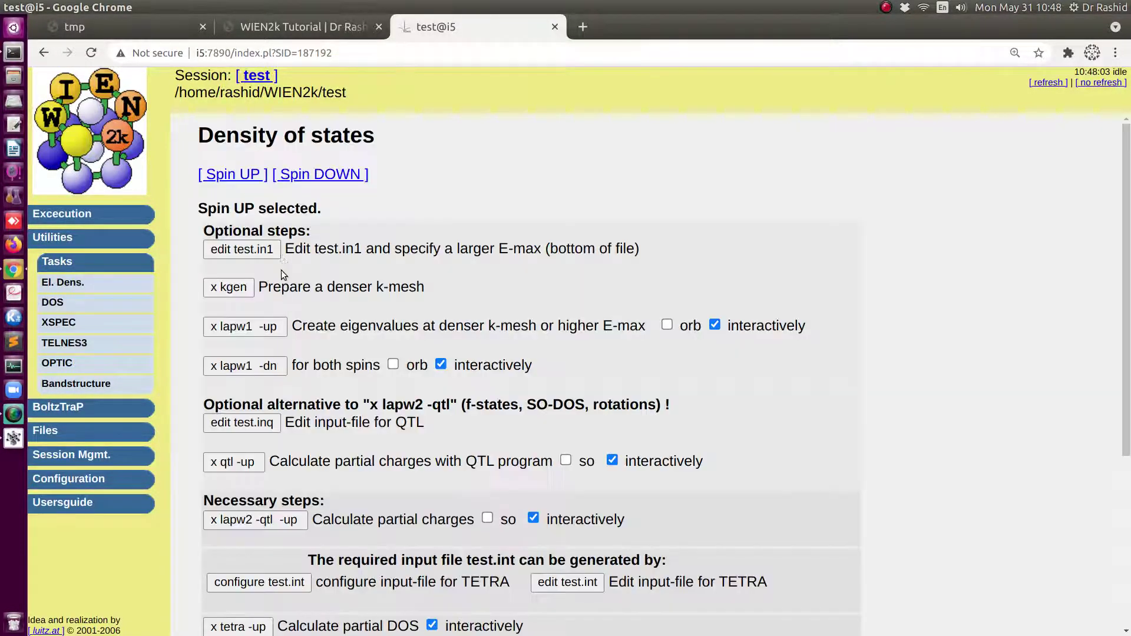
pyautogui.click(305, 176)
pyautogui.click(259, 519)
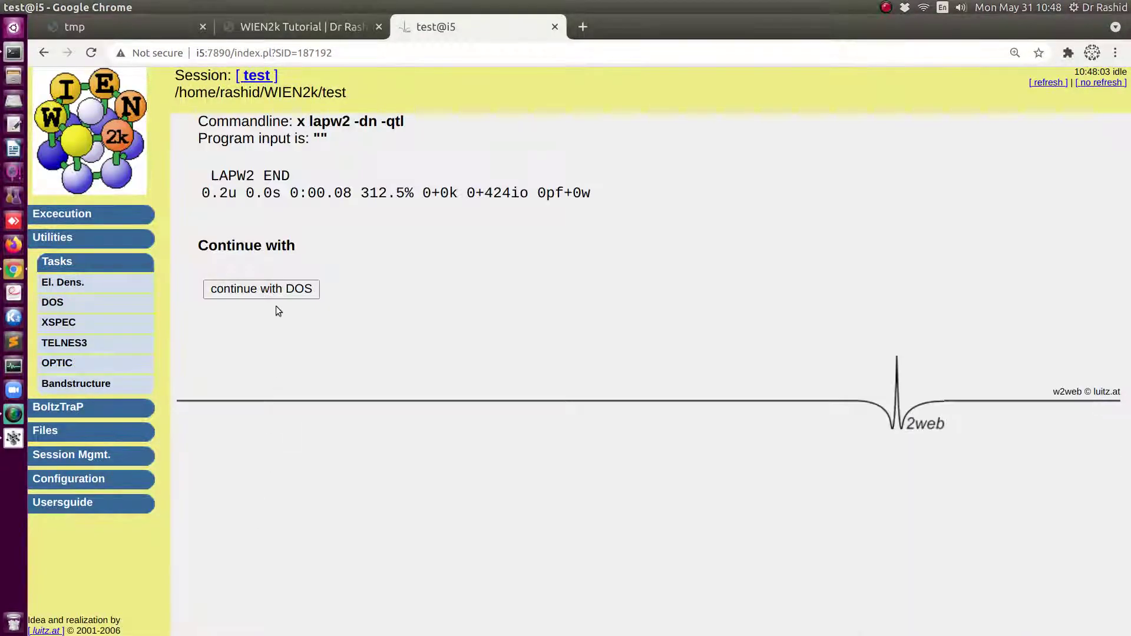
pyautogui.click(276, 289)
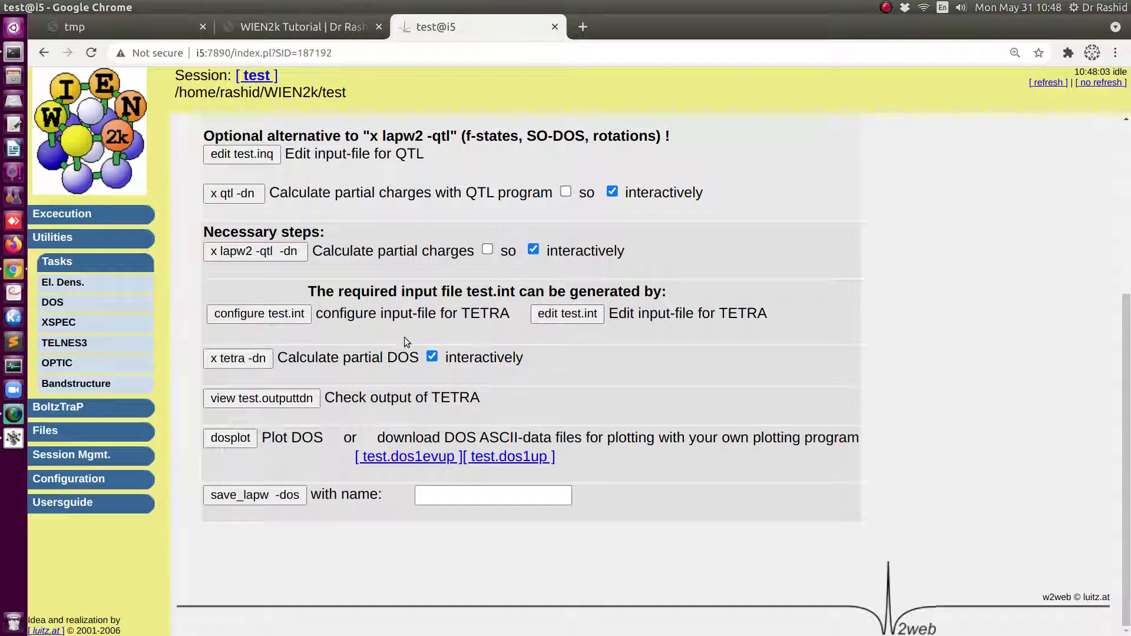
pyautogui.click(236, 359)
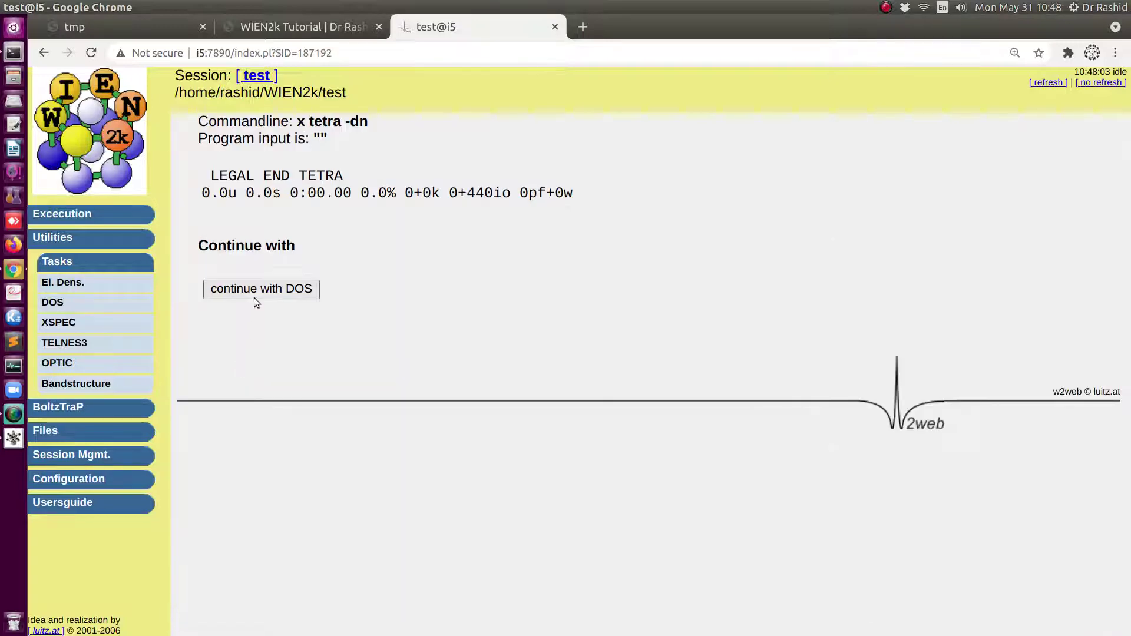
pyautogui.click(254, 298)
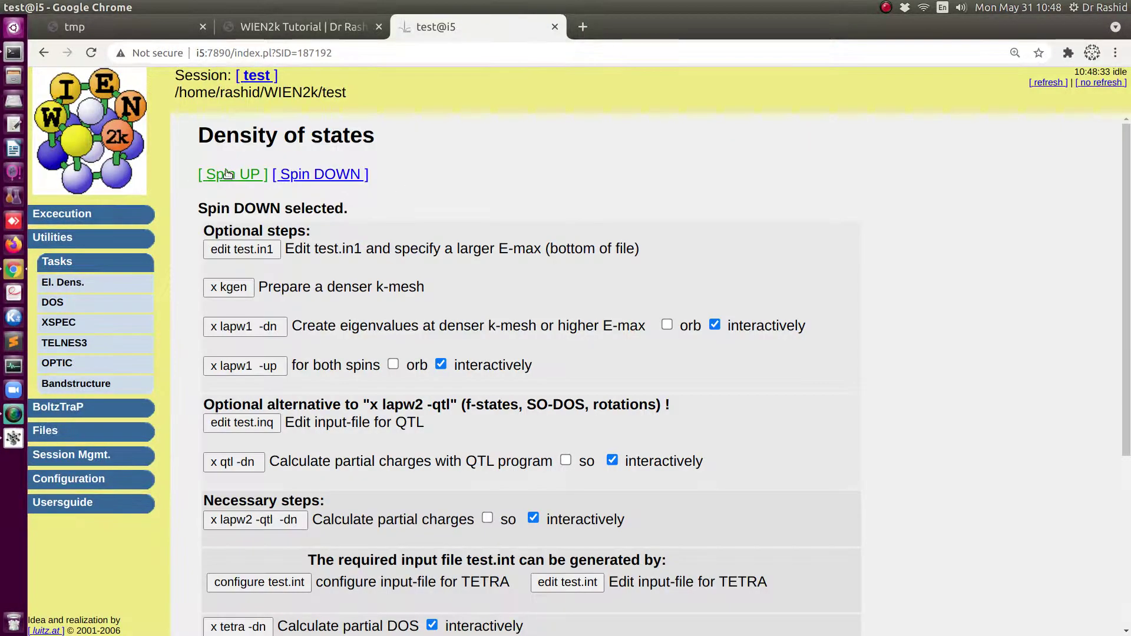
# Plot Ni1 and O total DOS for both spins, spin-down negative, with linewidth 2
pyautogui.click(227, 174)
pyautogui.scroll(-5, 236, 413)
pyautogui.click(236, 441)
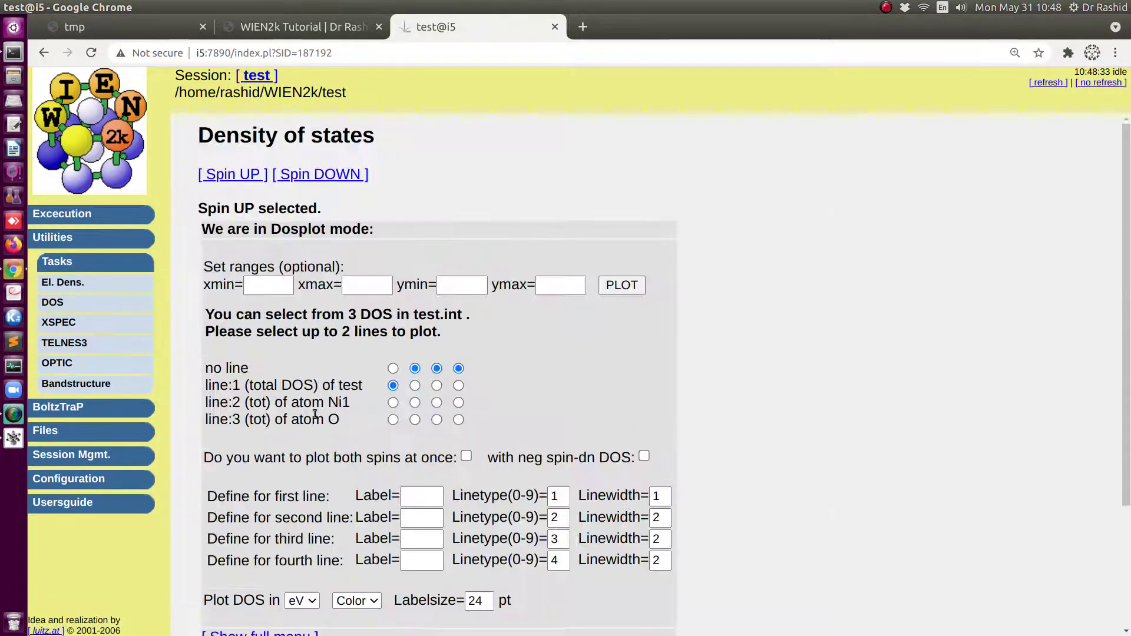
pyautogui.click(393, 403)
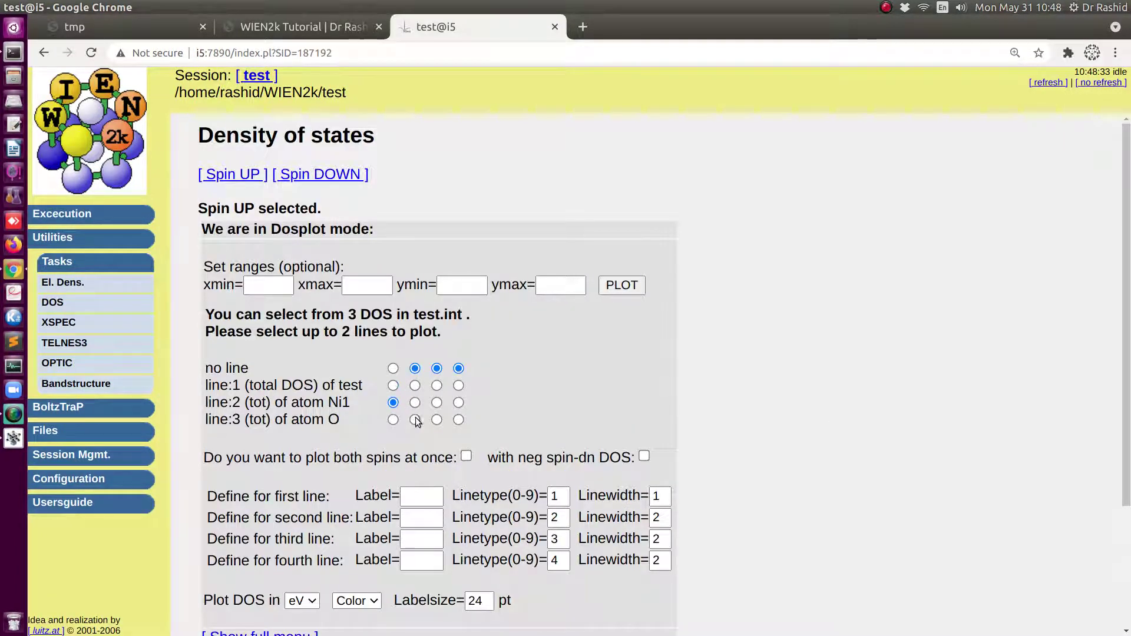
pyautogui.click(466, 457)
pyautogui.moveTo(668, 498); pyautogui.dragTo(652, 488)
pyautogui.write('2')
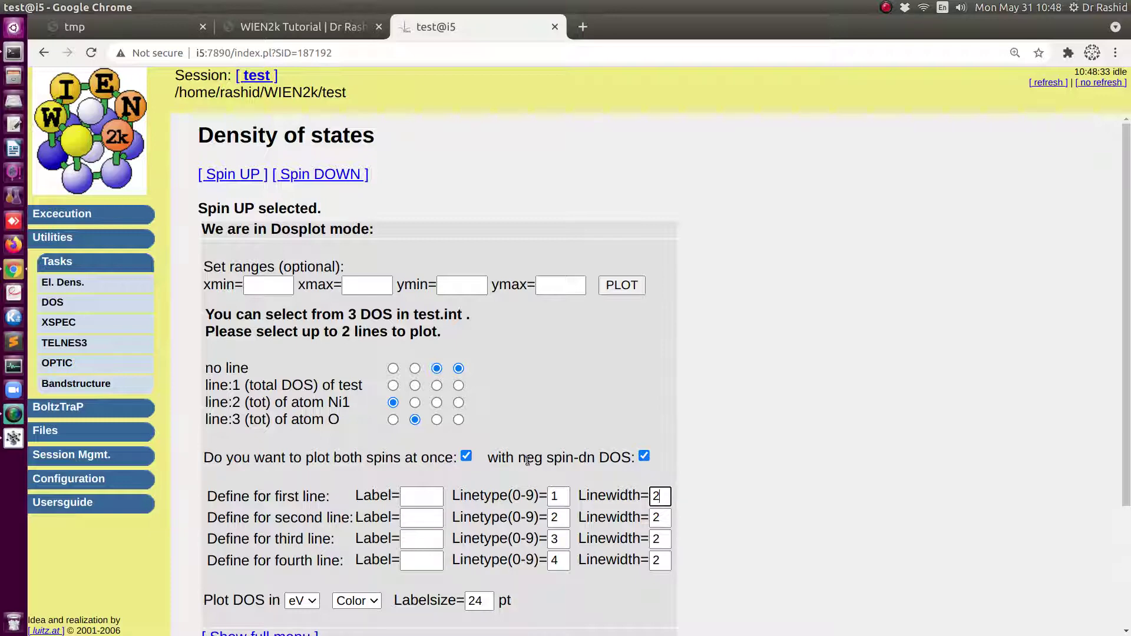
pyautogui.click(610, 286)
pyautogui.scroll(-5, 564, 339)
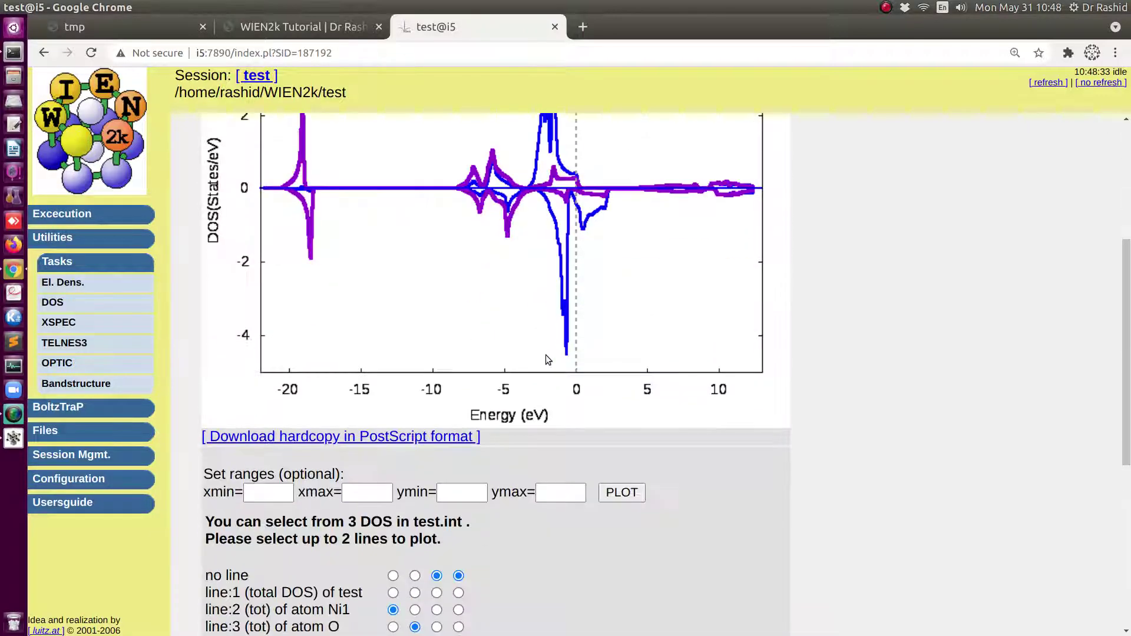
pyautogui.scroll(2, 546, 355)
pyautogui.scroll(3, 546, 319)
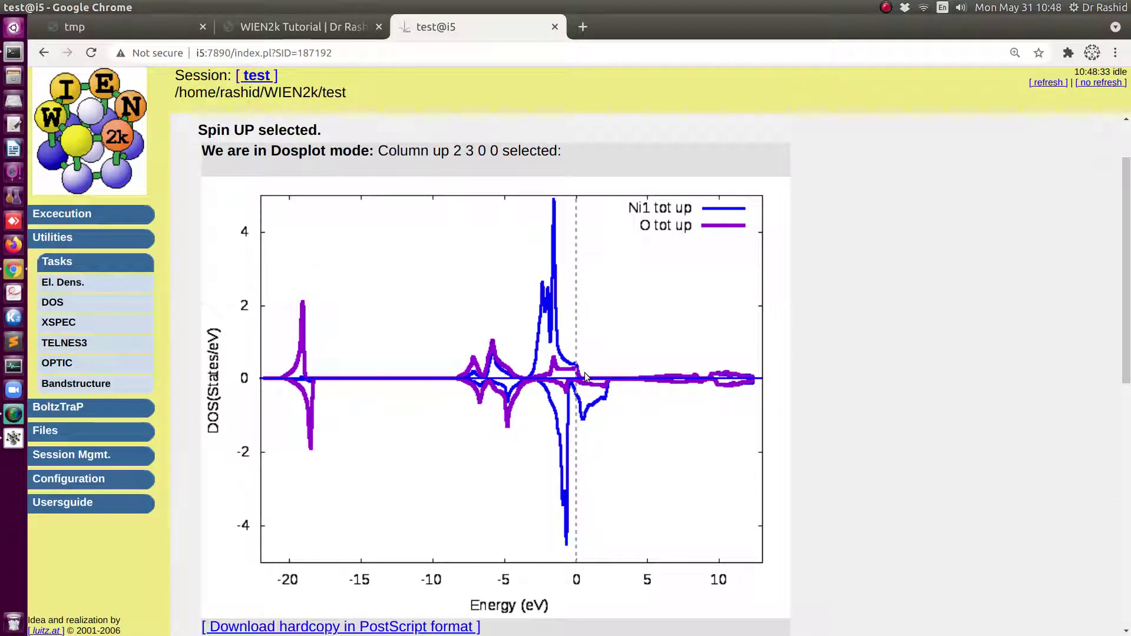
# Open the test session in a new browser tab from the w2web bookmark
pyautogui.click(582, 26)
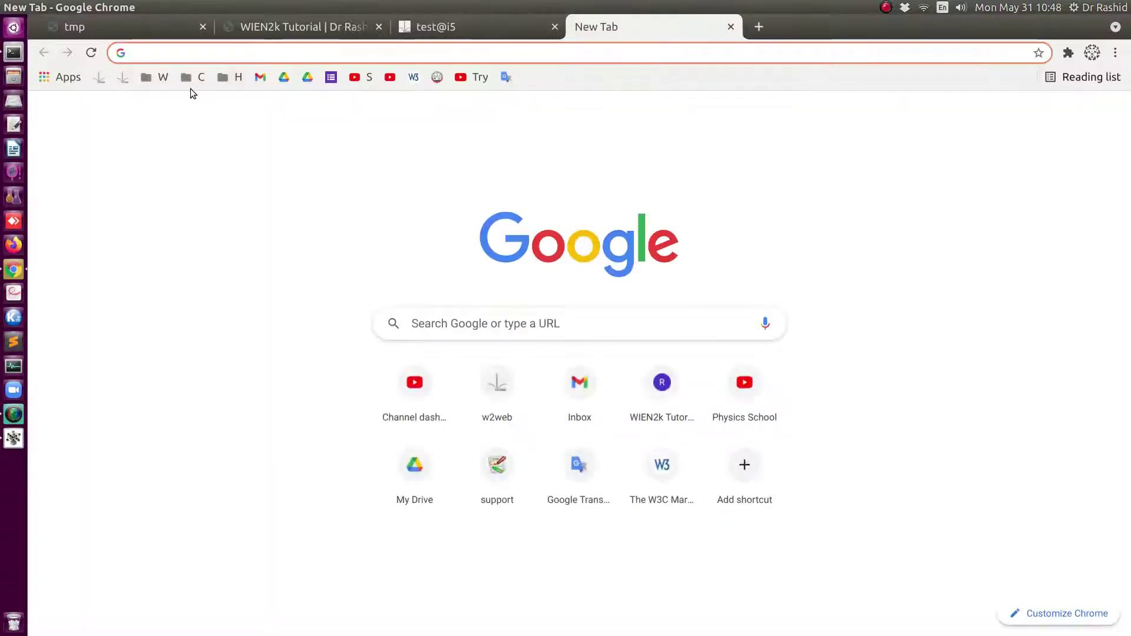
pyautogui.click(123, 79)
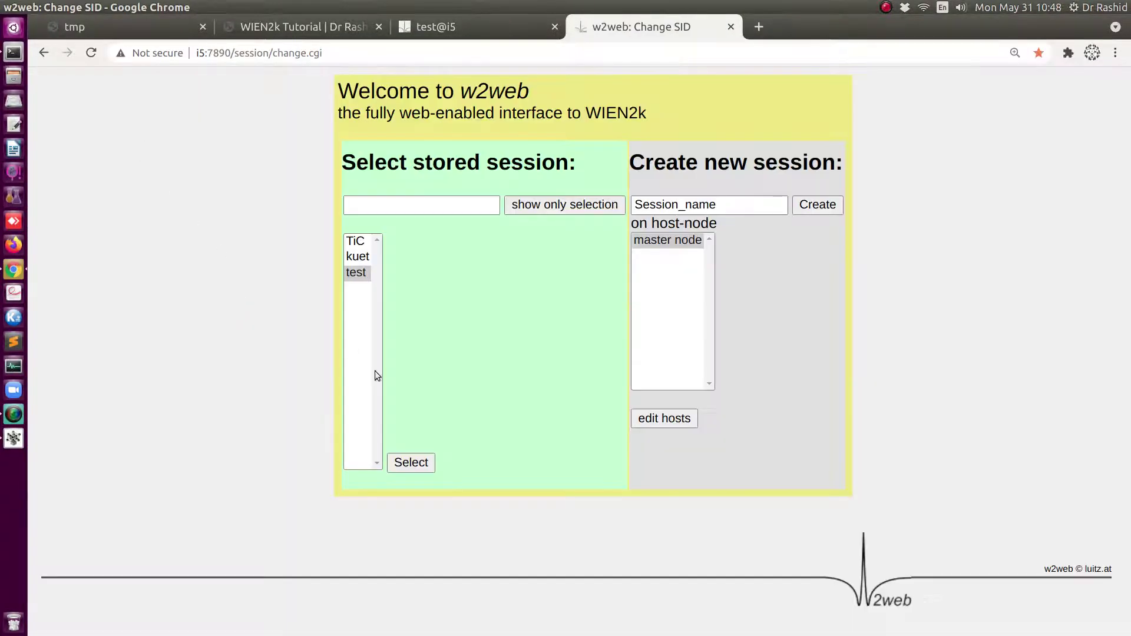
pyautogui.click(418, 464)
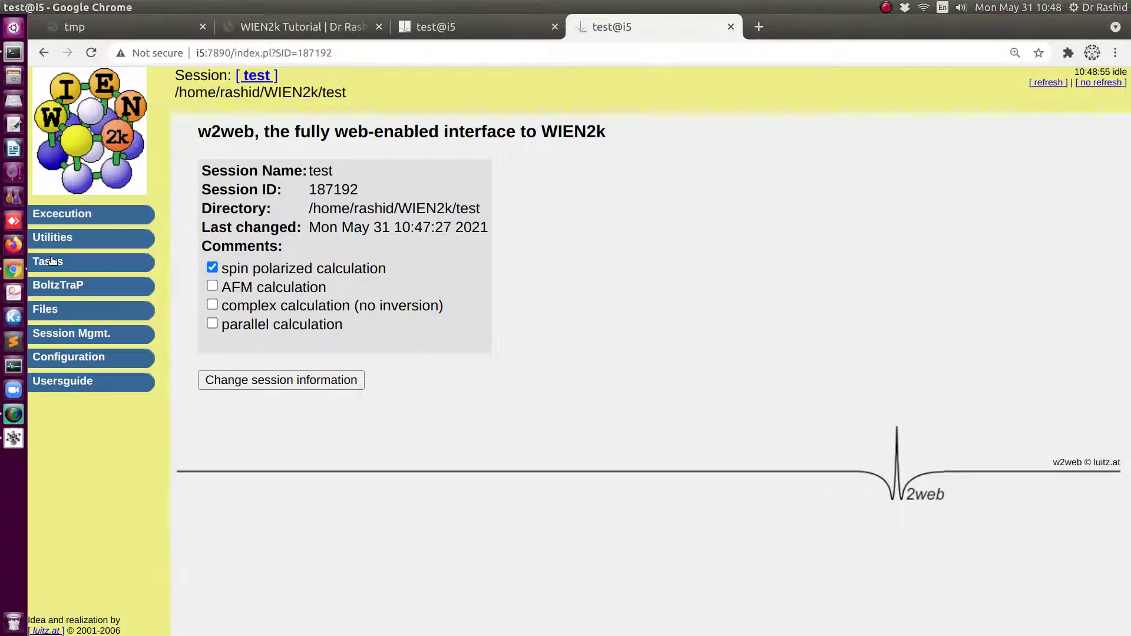
# Save the PBE results with save_lapw under the name pbe
pyautogui.click(48, 241)
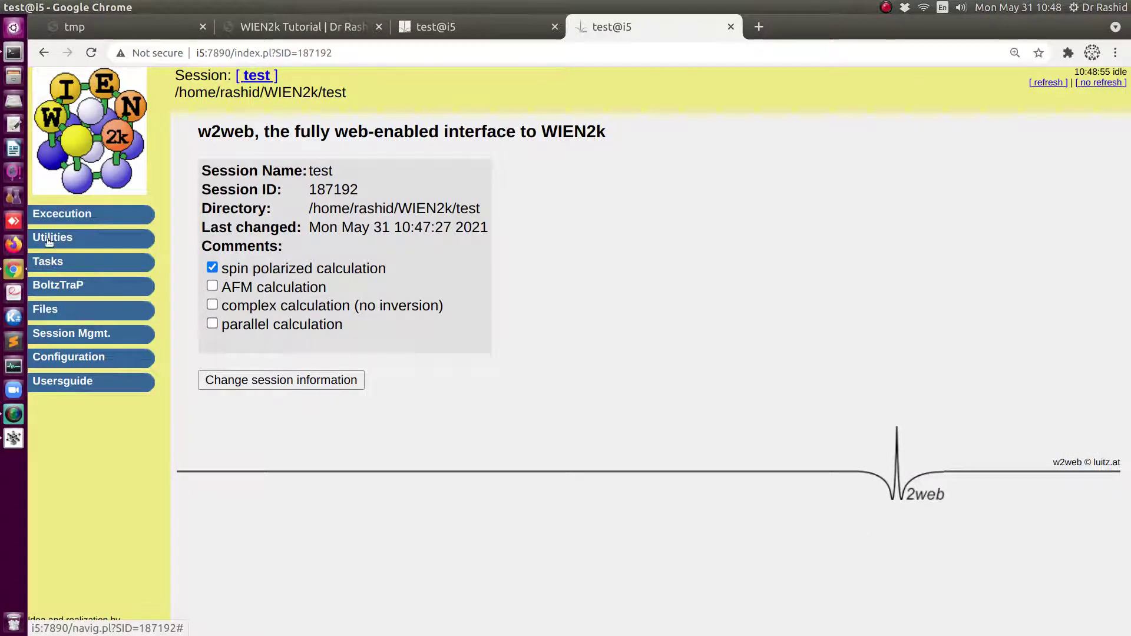
pyautogui.click(54, 338)
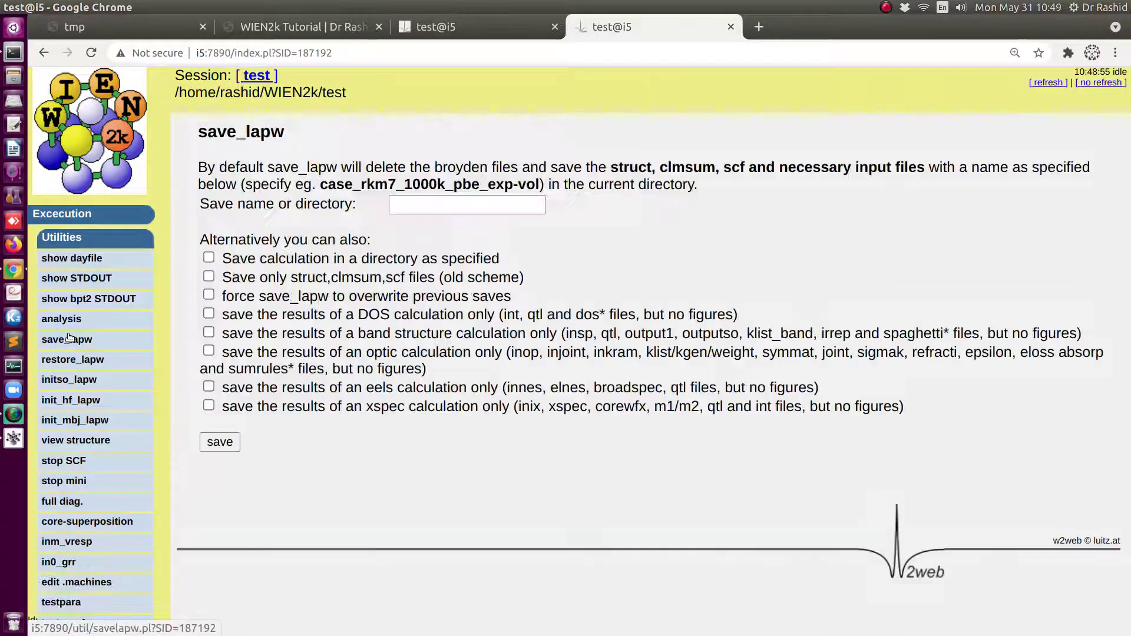
pyautogui.click(407, 204)
pyautogui.click(411, 230)
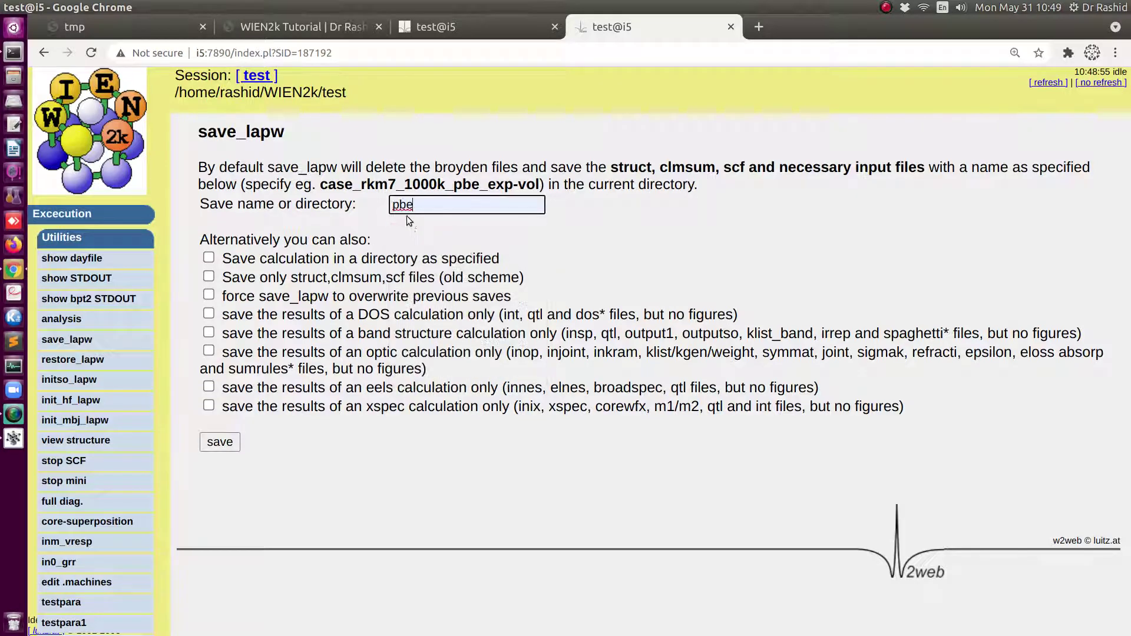
pyautogui.click(222, 443)
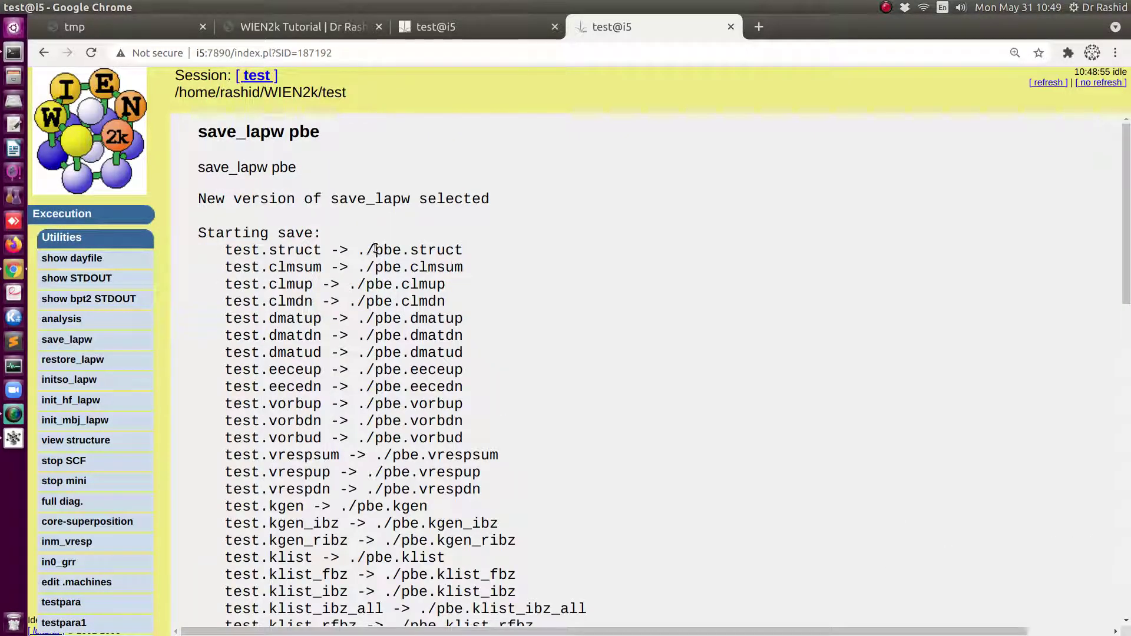
pyautogui.moveTo(225, 252); pyautogui.dragTo(399, 248)
pyautogui.click(65, 214)
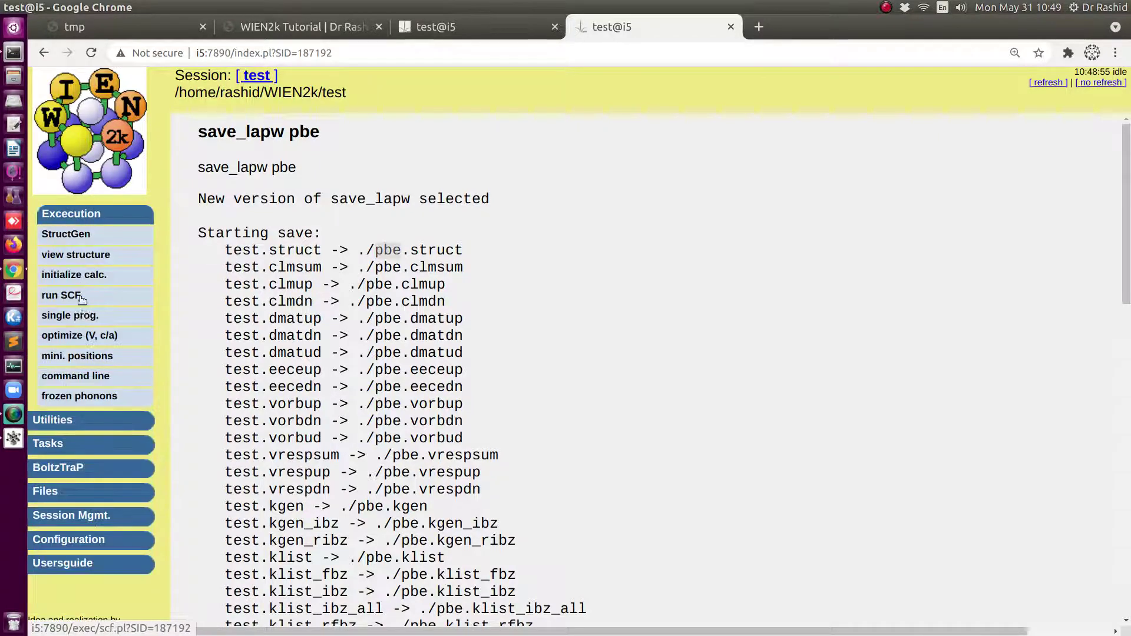
# Run lapwdm as a single program to generate the default test.indm
pyautogui.click(54, 321)
pyautogui.scroll(-5, 246, 194)
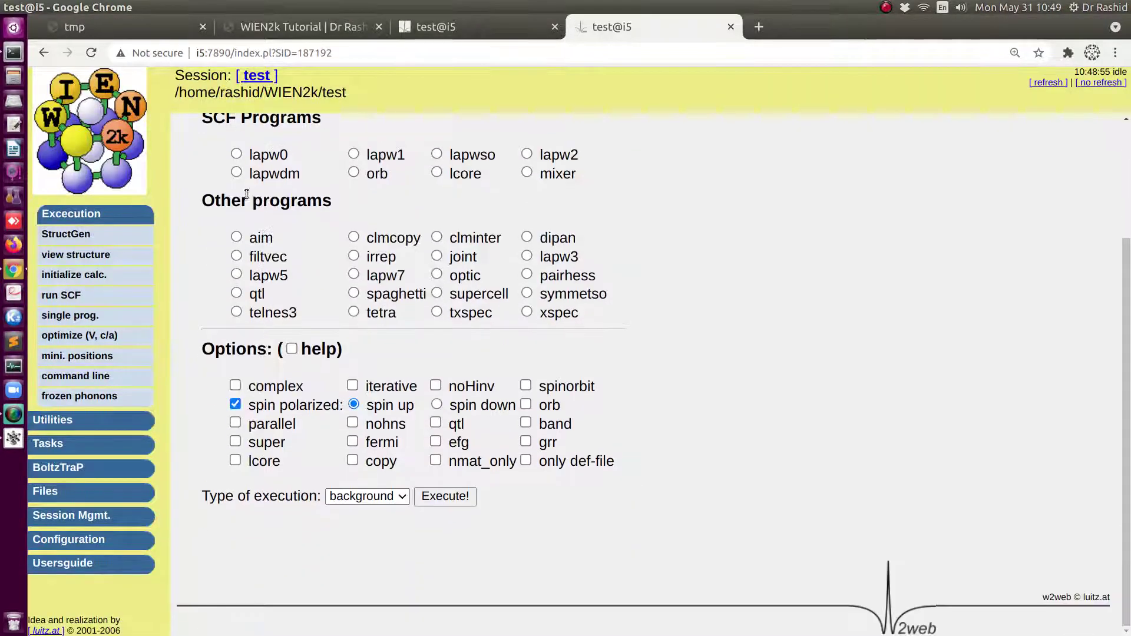
pyautogui.click(236, 172)
pyautogui.click(450, 484)
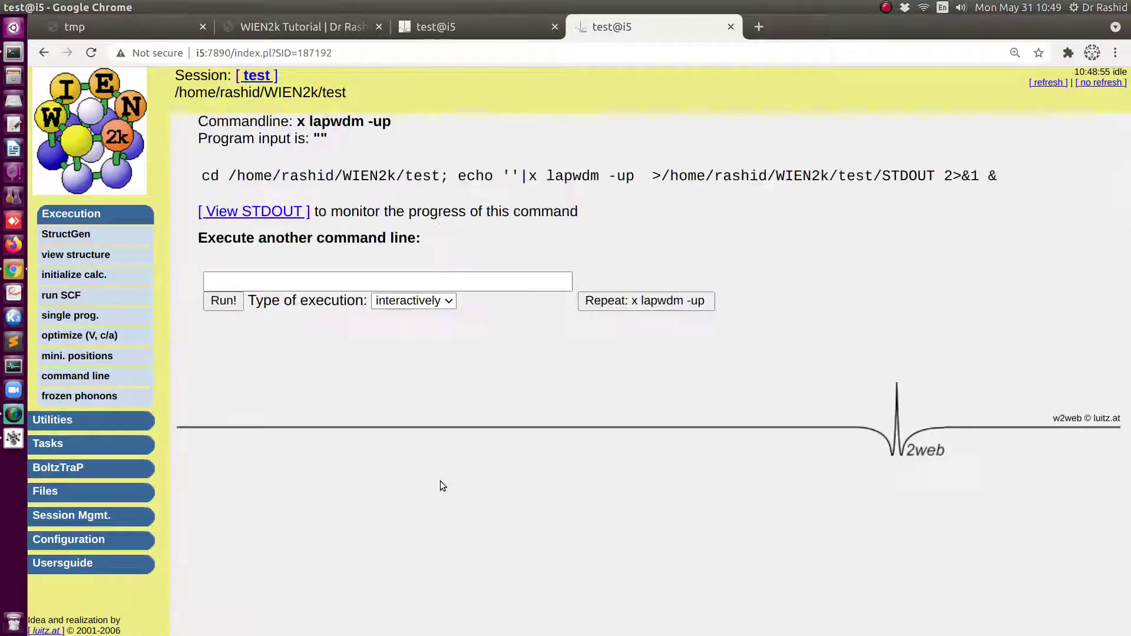
pyautogui.click(270, 209)
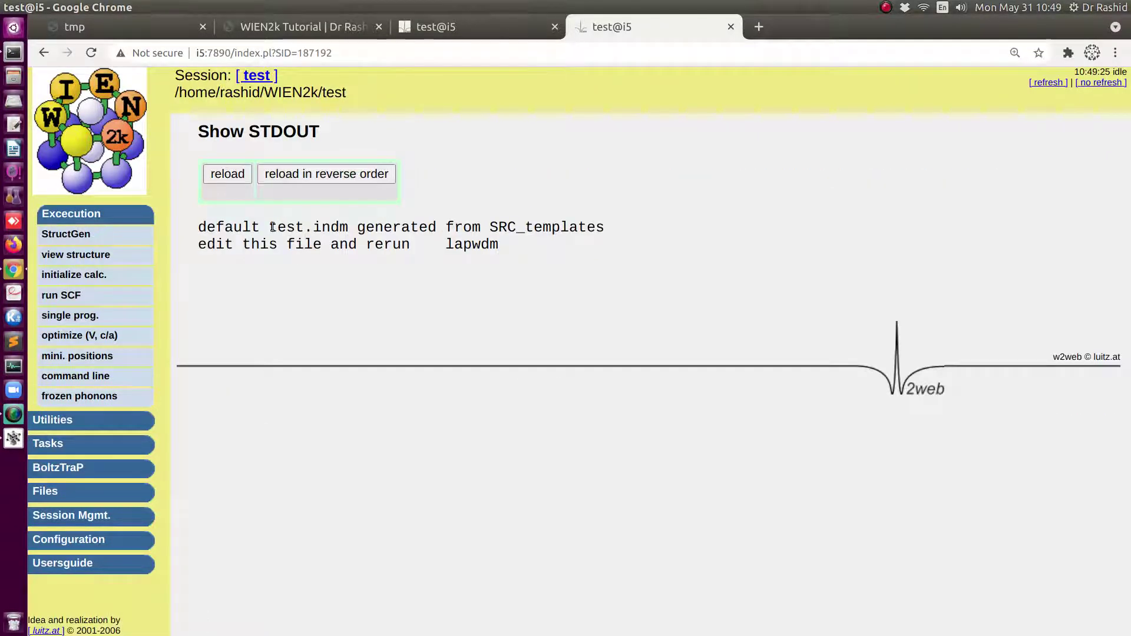
pyautogui.moveTo(271, 227)
pyautogui.mouseDown()
pyautogui.moveTo(346, 230)
pyautogui.moveTo(271, 226)
pyautogui.mouseUp()
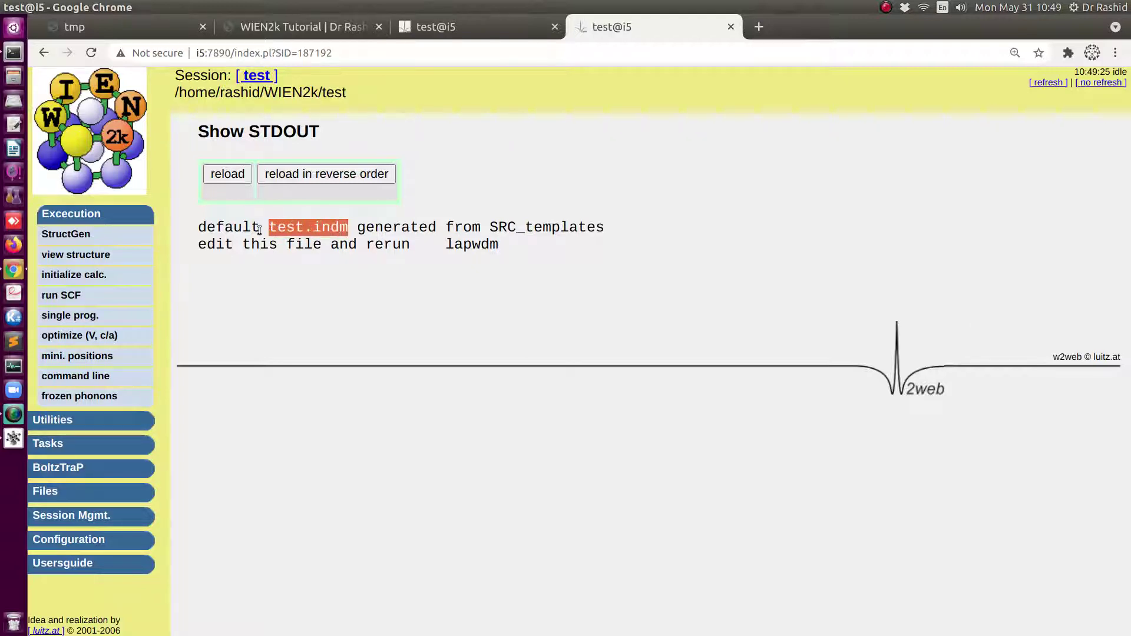
# Run orb as a single program to generate the default test.inorb
pyautogui.click(61, 316)
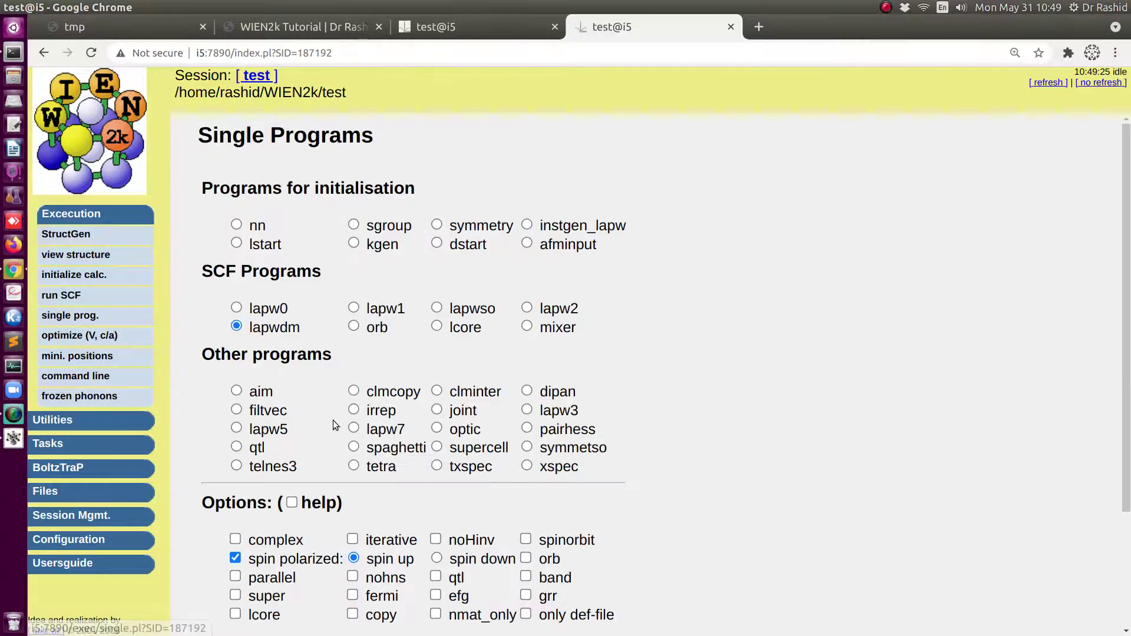
pyautogui.click(354, 327)
pyautogui.scroll(-2, 424, 343)
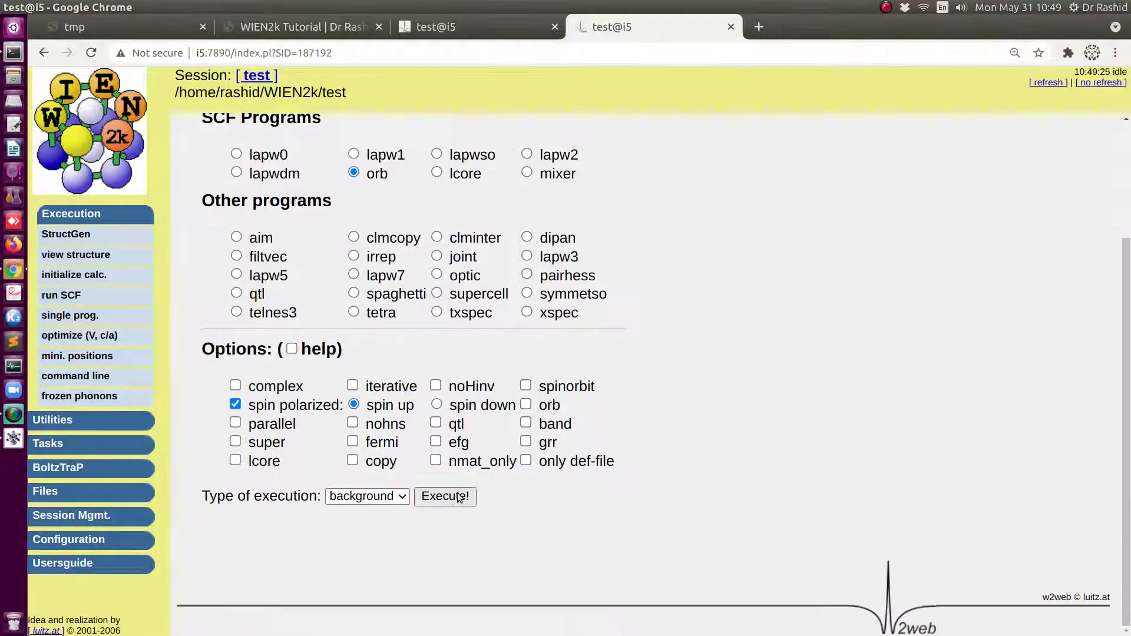
pyautogui.click(445, 496)
pyautogui.click(294, 213)
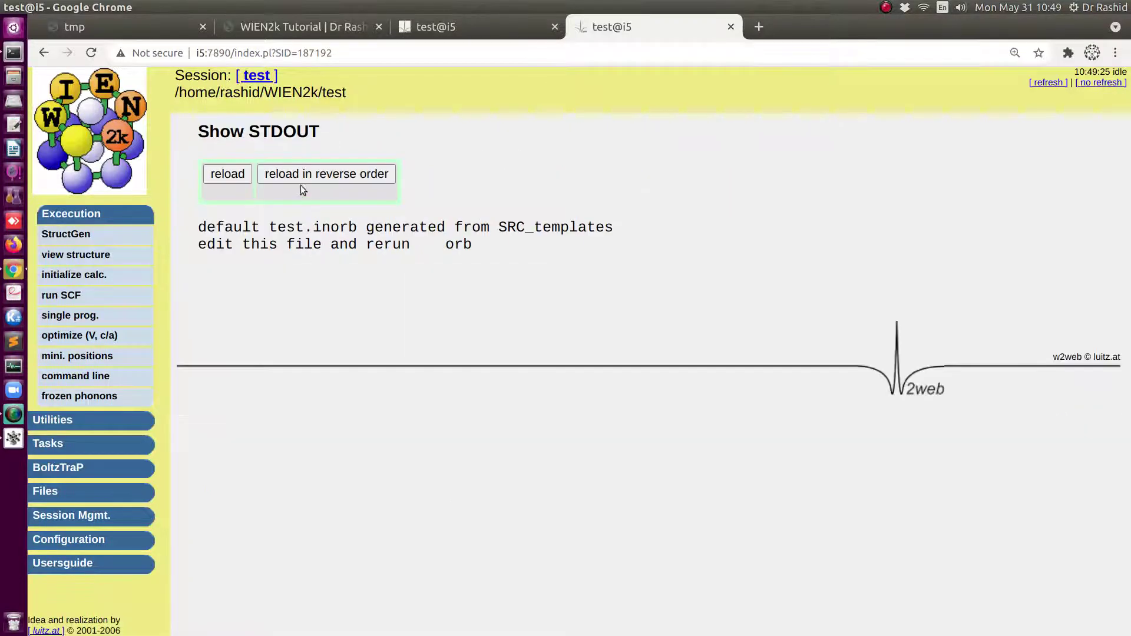
pyautogui.moveTo(316, 228); pyautogui.dragTo(366, 228)
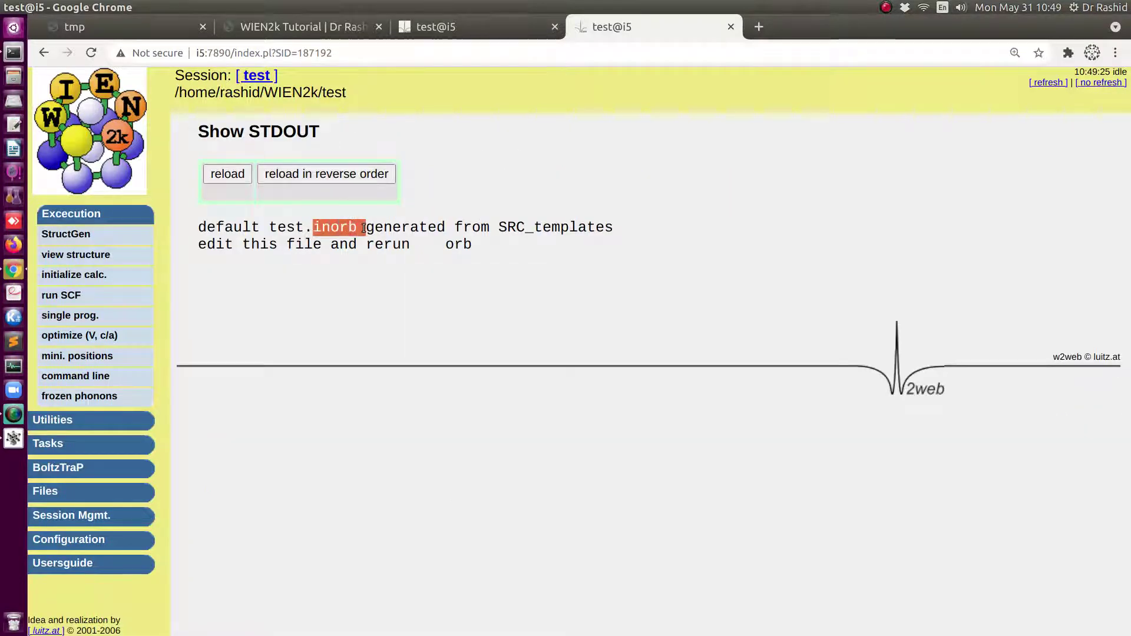
pyautogui.click(48, 491)
# Open test.inorb and change natorb from 2 to 1
pyautogui.click(66, 351)
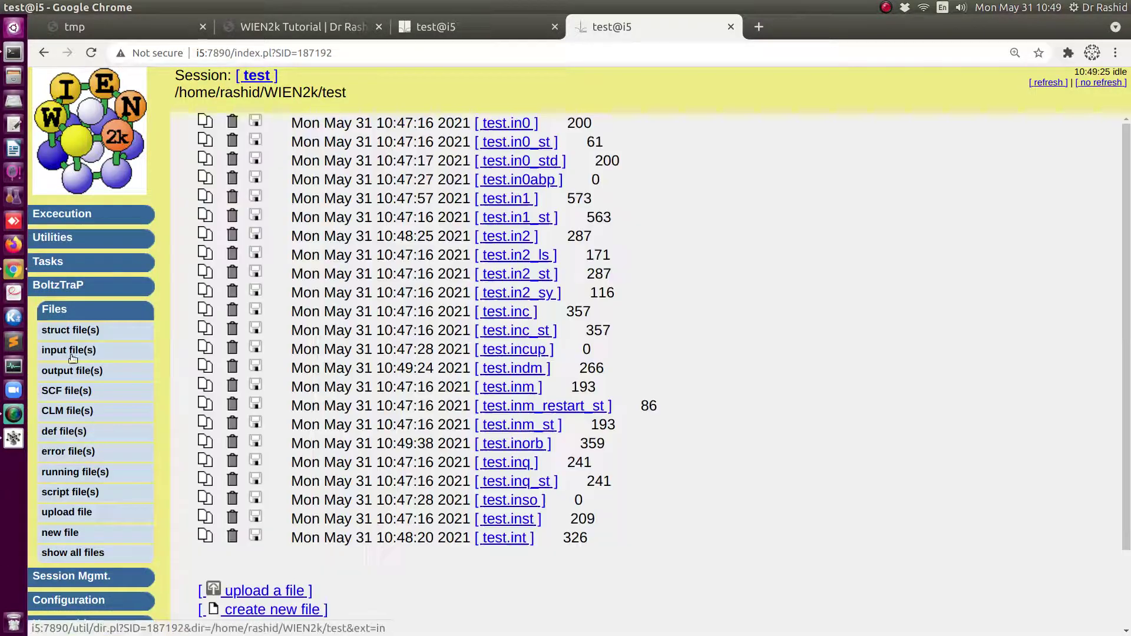
pyautogui.click(538, 446)
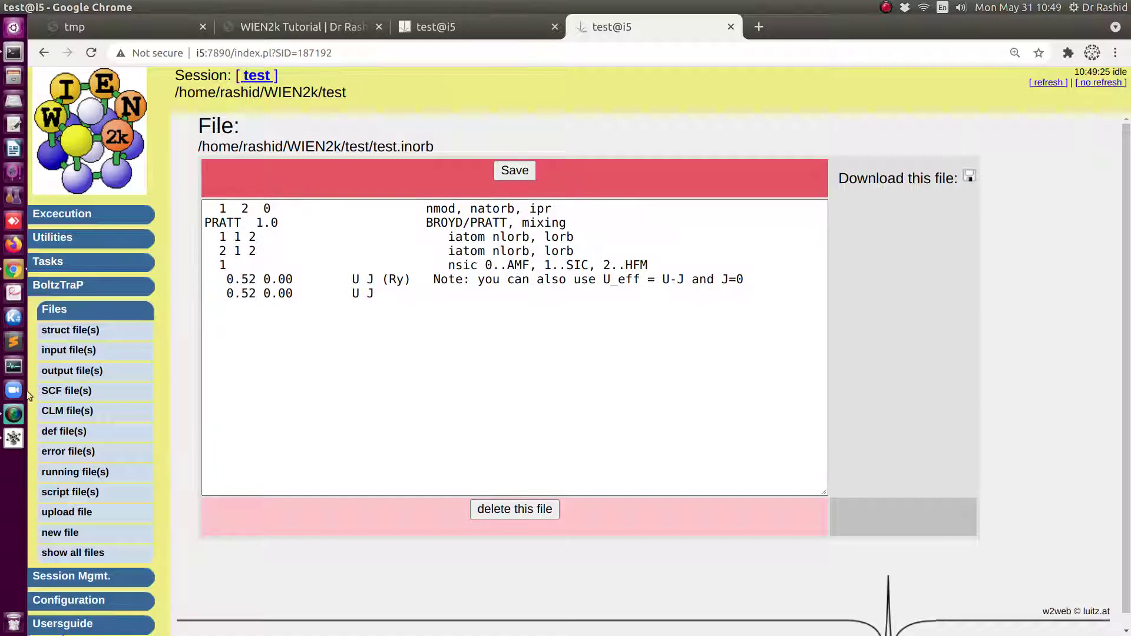
pyautogui.click(13, 439)
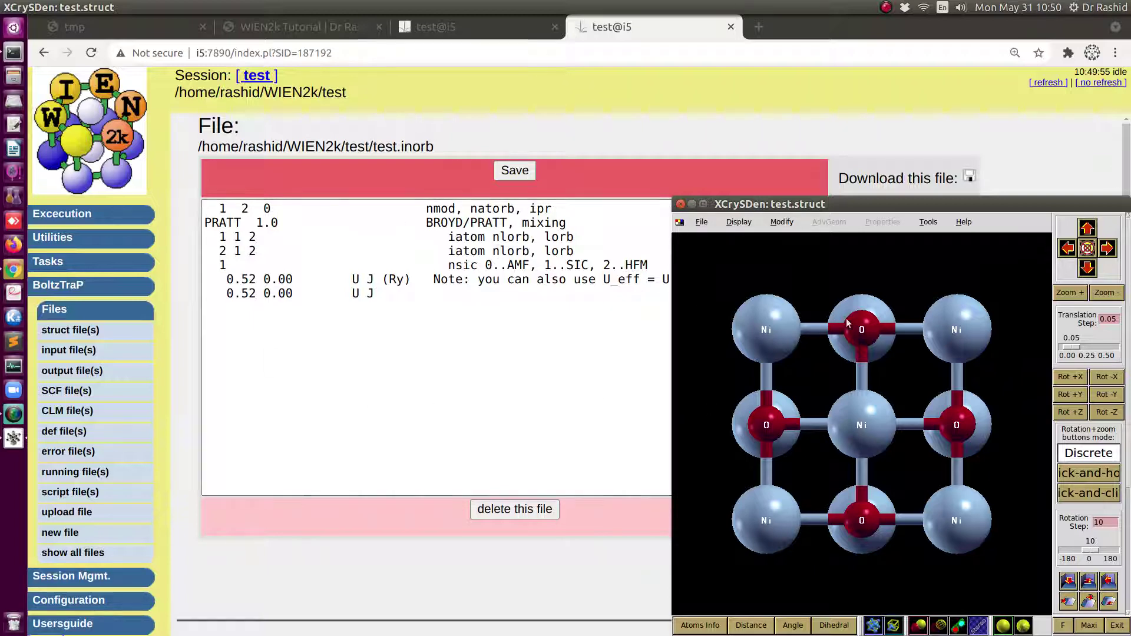
pyautogui.click(251, 212)
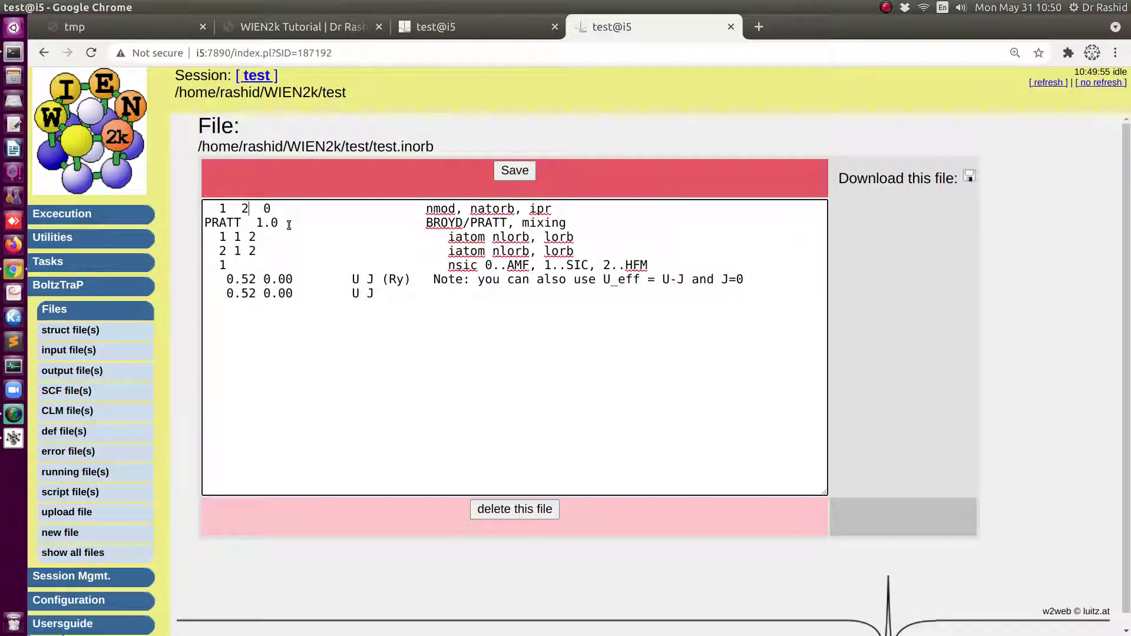
pyautogui.press('BackSpace')
pyautogui.write('1')
# Delete the second atom line and second U J line, keeping U 0.52 J 0.00, and save
pyautogui.moveTo(579, 250); pyautogui.dragTo(177, 256)
pyautogui.press('Delete')
pyautogui.press('Delete')
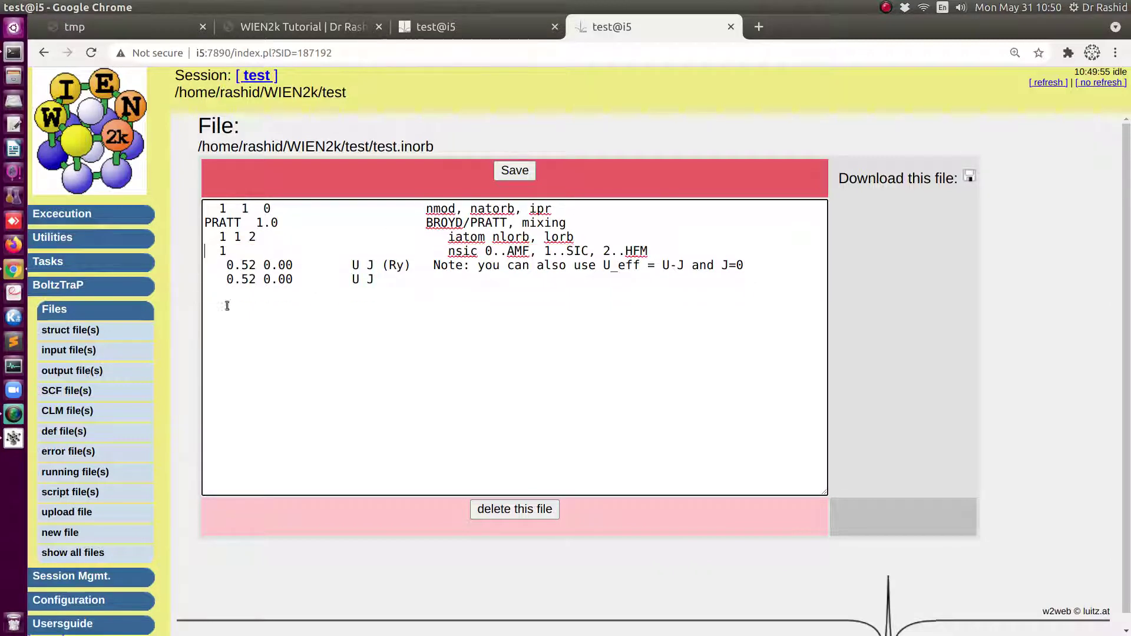
pyautogui.moveTo(375, 279); pyautogui.dragTo(197, 279)
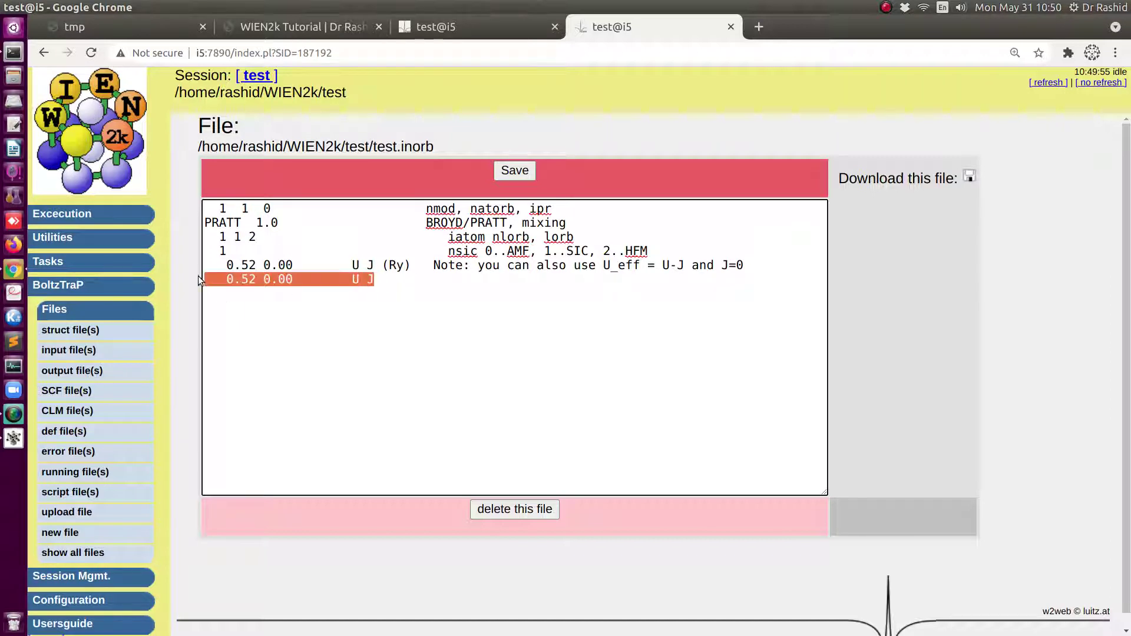
pyautogui.press('Delete')
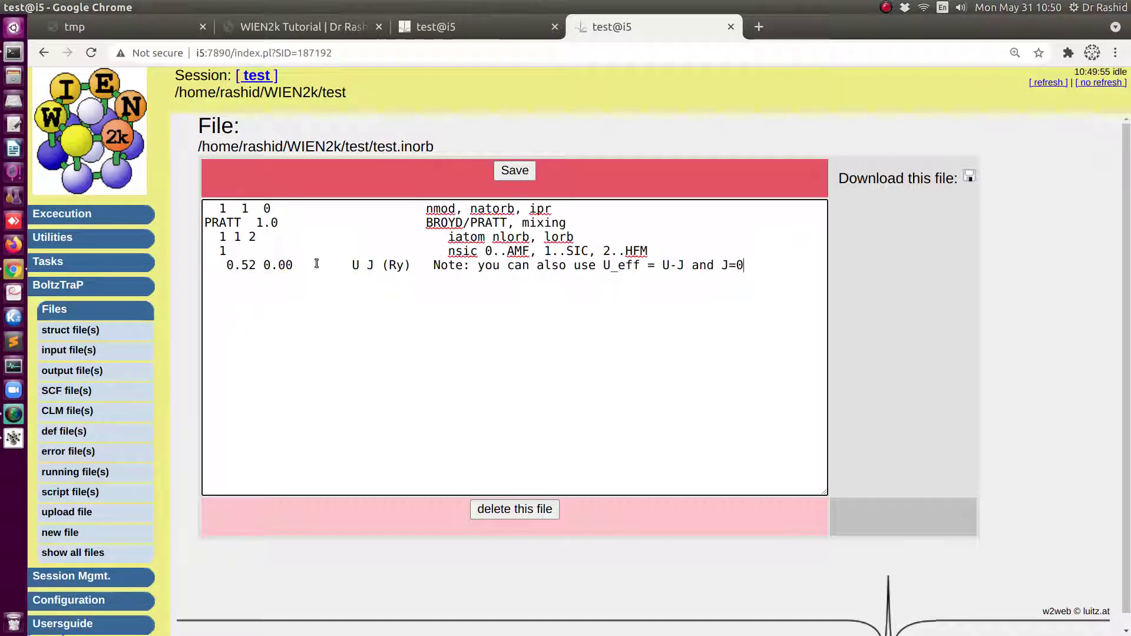
pyautogui.moveTo(228, 265); pyautogui.dragTo(292, 266)
pyautogui.moveTo(604, 265); pyautogui.dragTo(632, 265)
pyautogui.moveTo(228, 266); pyautogui.dragTo(262, 267)
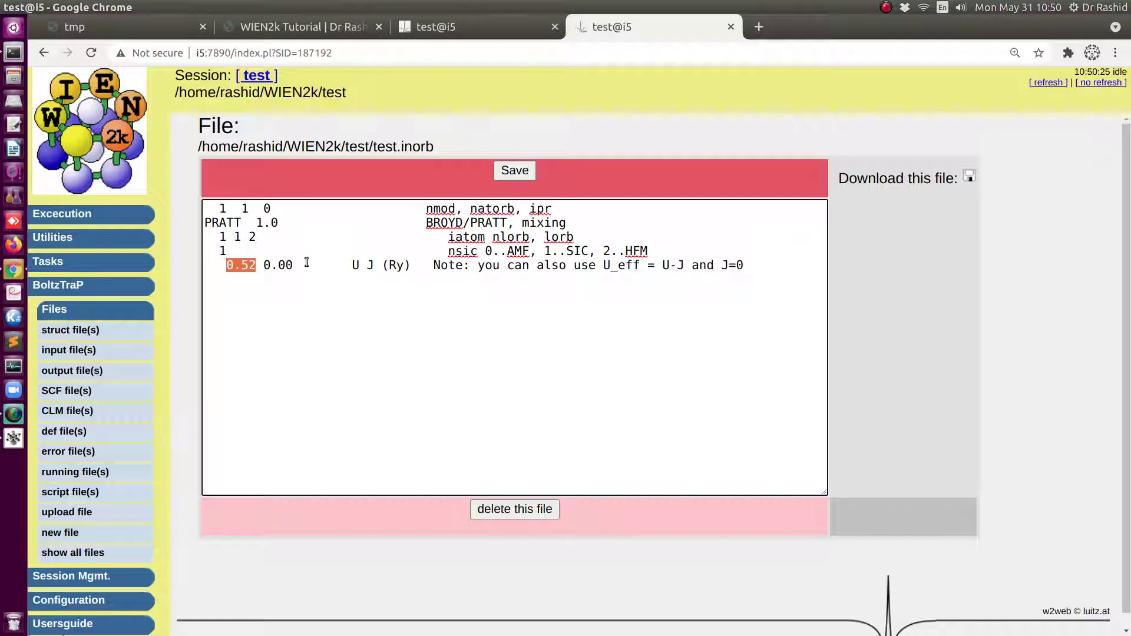
pyautogui.click(514, 172)
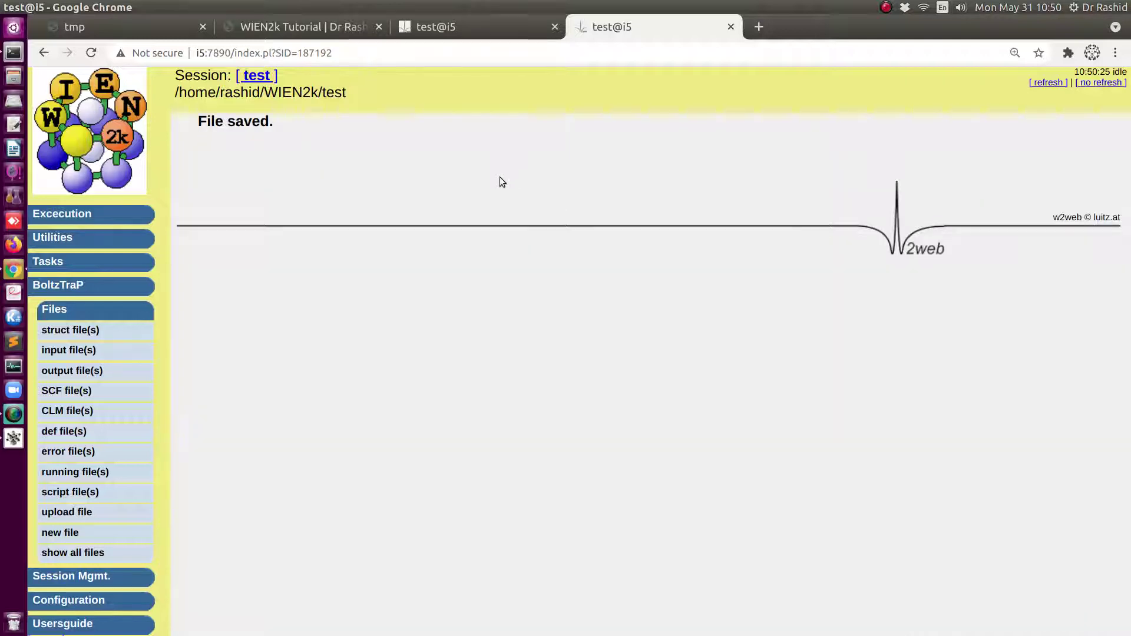
# In test.indm change the atom count from 2 to 1, delete the second-atom line, and save
pyautogui.click(48, 216)
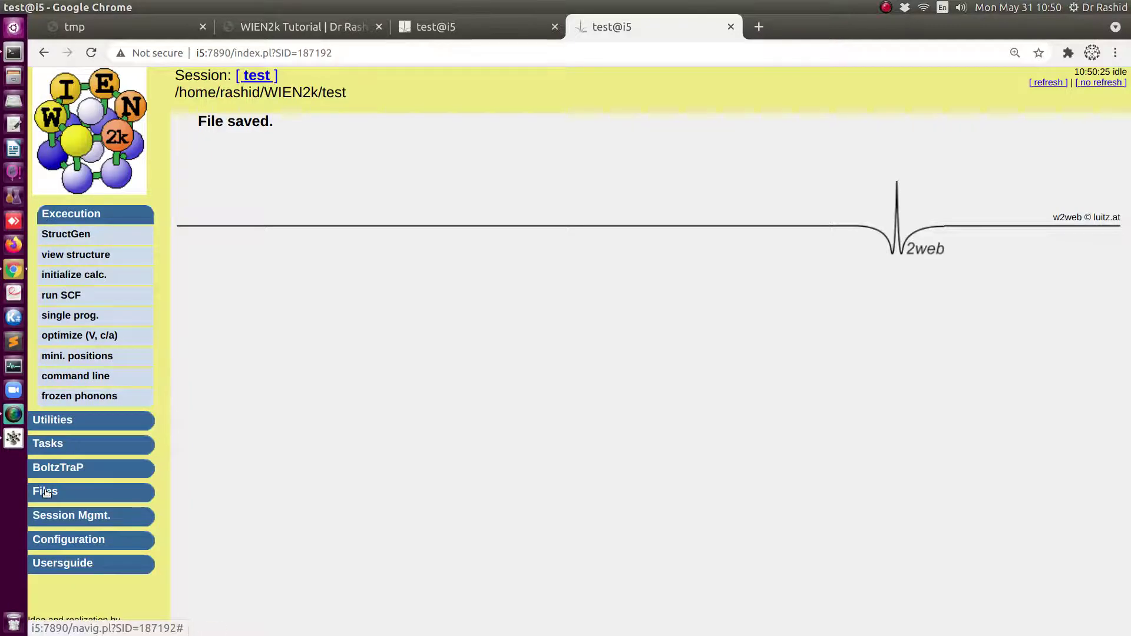
pyautogui.click(46, 492)
pyautogui.click(59, 353)
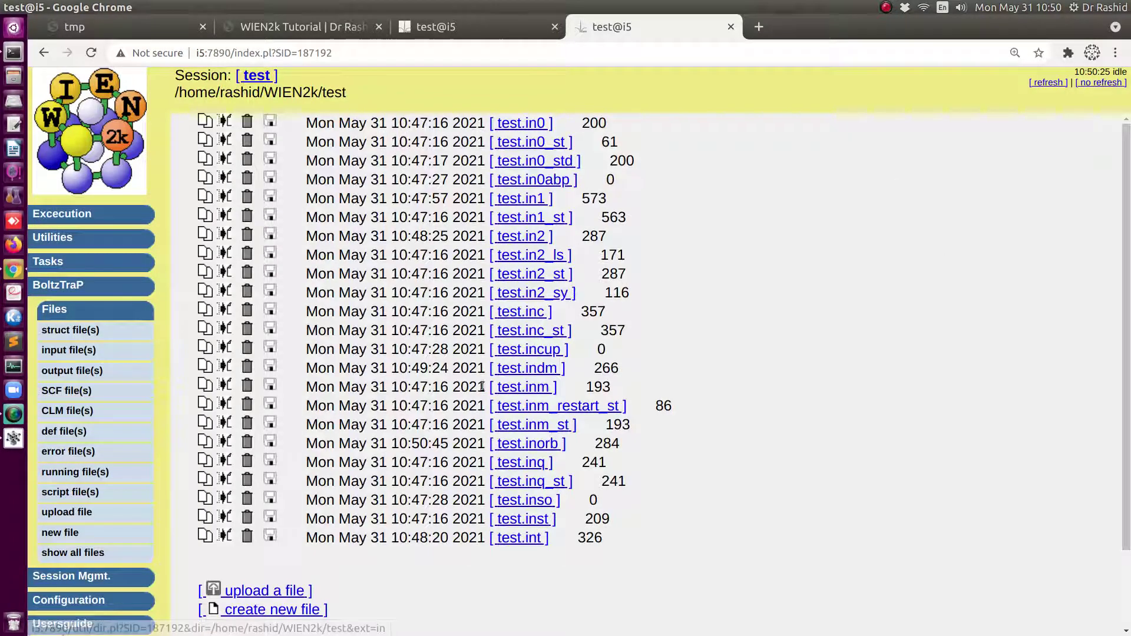
pyautogui.click(526, 369)
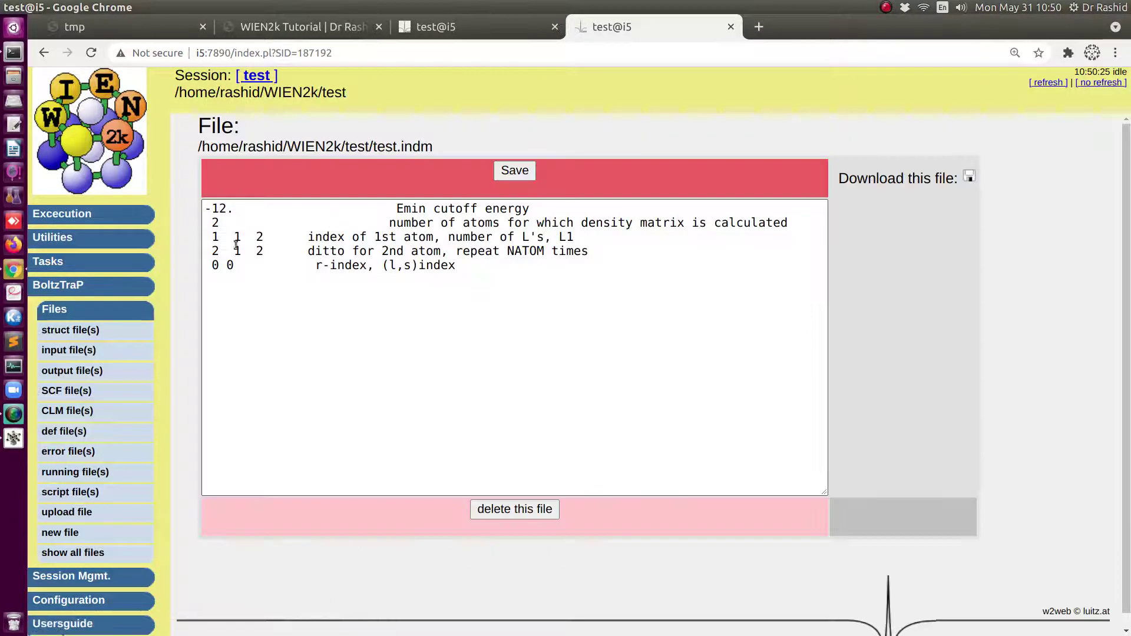
pyautogui.click(221, 224)
pyautogui.press('BackSpace')
pyautogui.write('1')
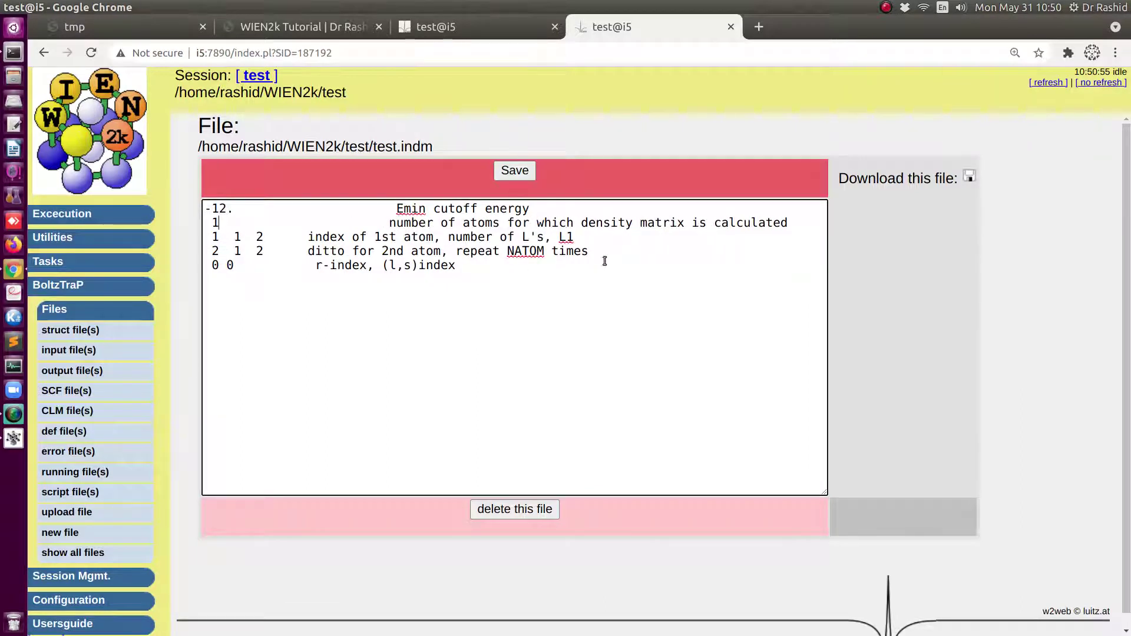
pyautogui.moveTo(601, 255); pyautogui.dragTo(175, 252)
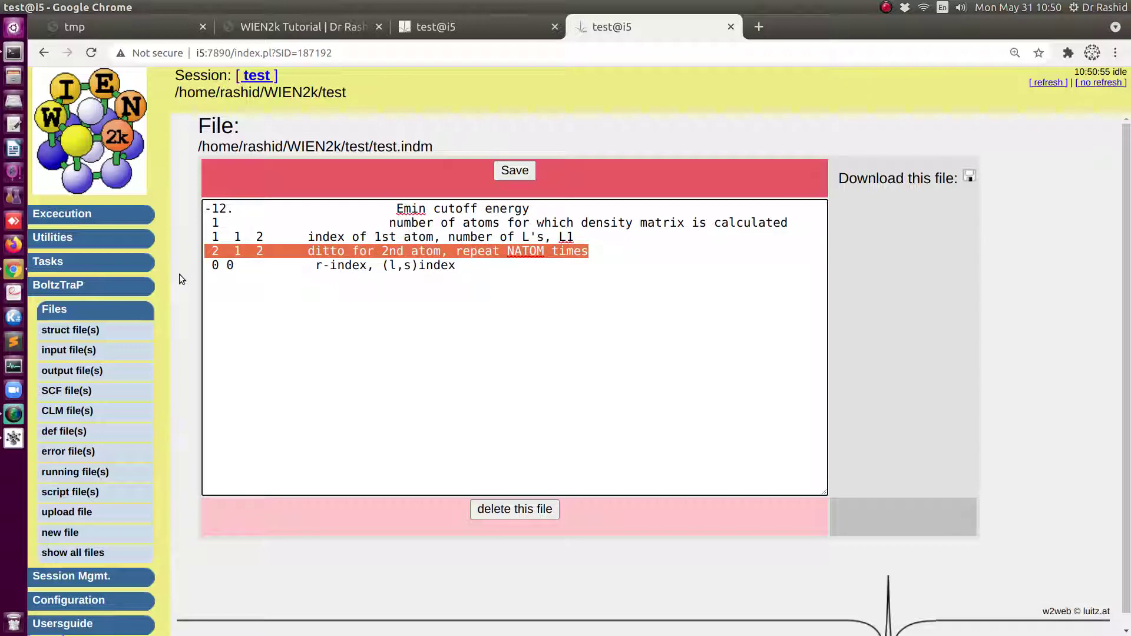
pyautogui.press('BackSpace')
pyautogui.press('BackSpace')
pyautogui.click(514, 171)
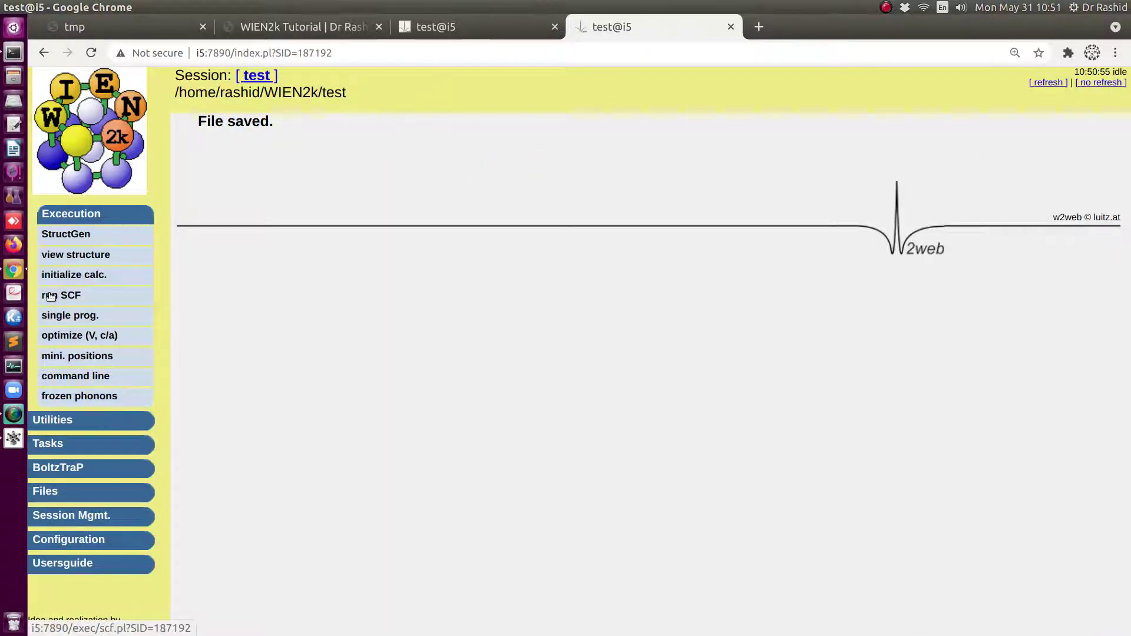
# Start the spin-polarized SCF cycle with the DFT+U orbital potential (runsp_lapw -orb -ec 0.0001 -NI)
pyautogui.click(55, 295)
pyautogui.click(265, 456)
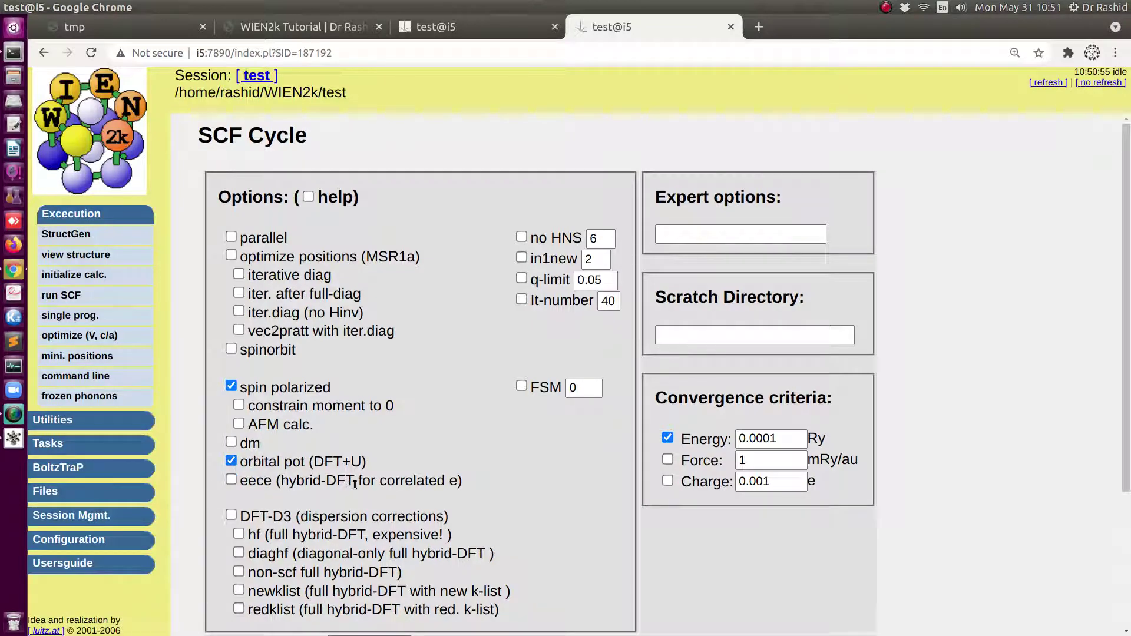
pyautogui.scroll(-5, 355, 484)
pyautogui.click(243, 495)
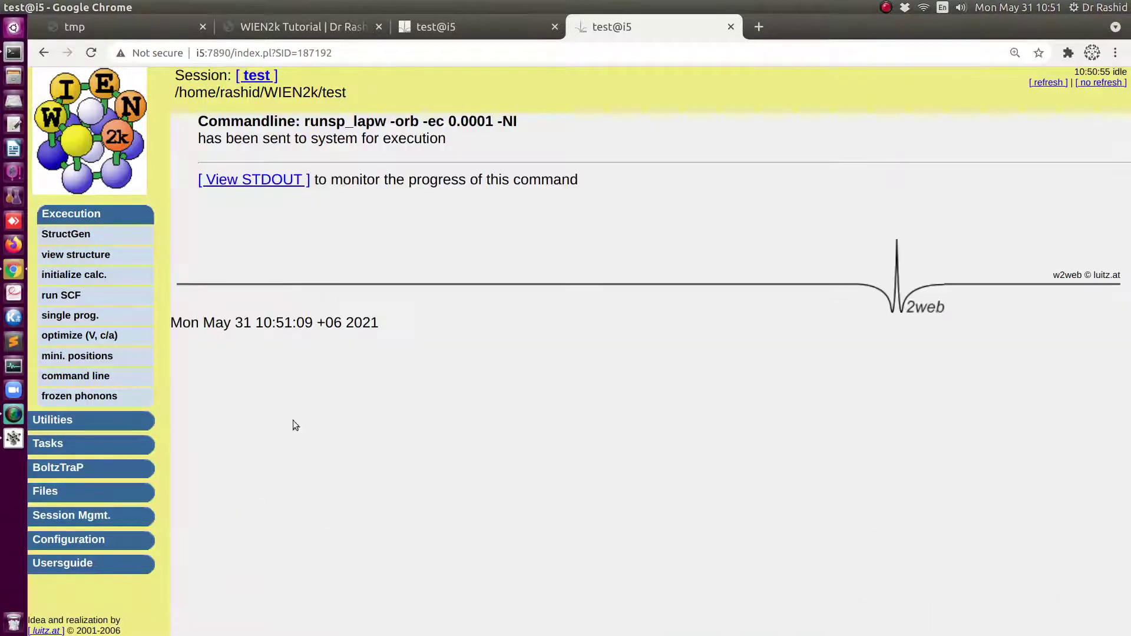
pyautogui.moveTo(390, 122); pyautogui.dragTo(417, 123)
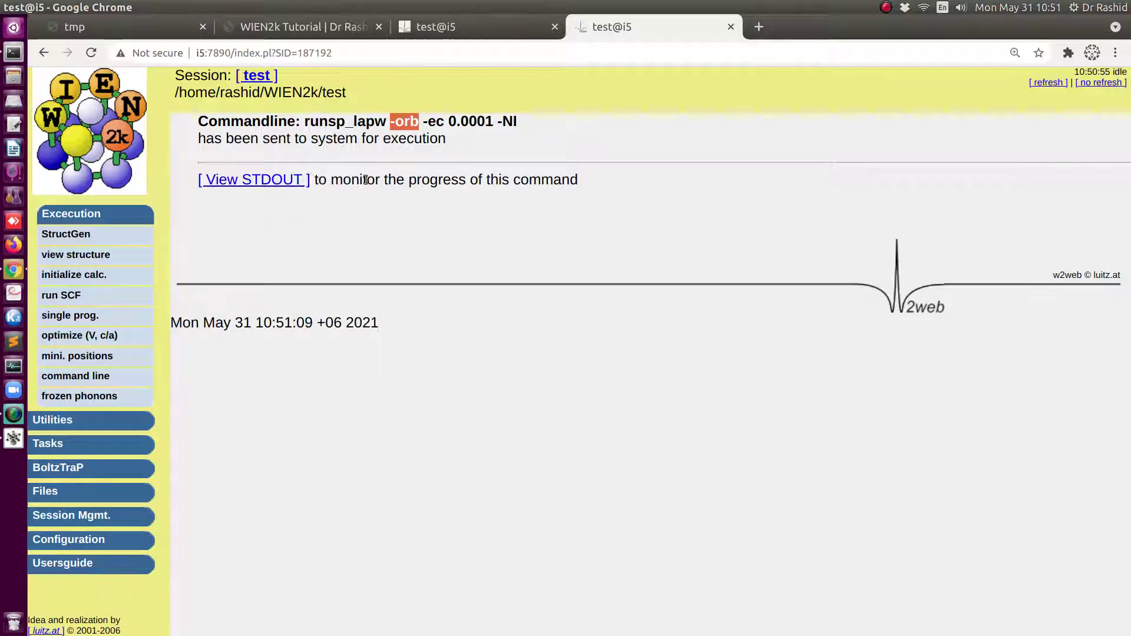
# Monitor the SCF output, newest lines first, until it stops after cycle 9
pyautogui.click(269, 181)
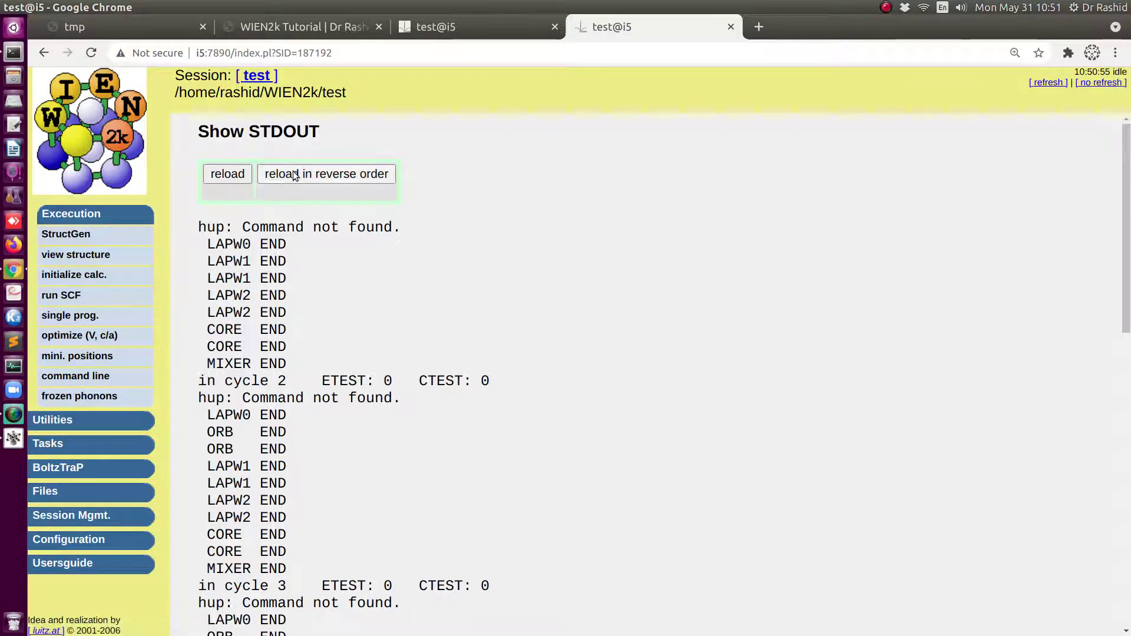
pyautogui.click(295, 176)
pyautogui.click(295, 176)
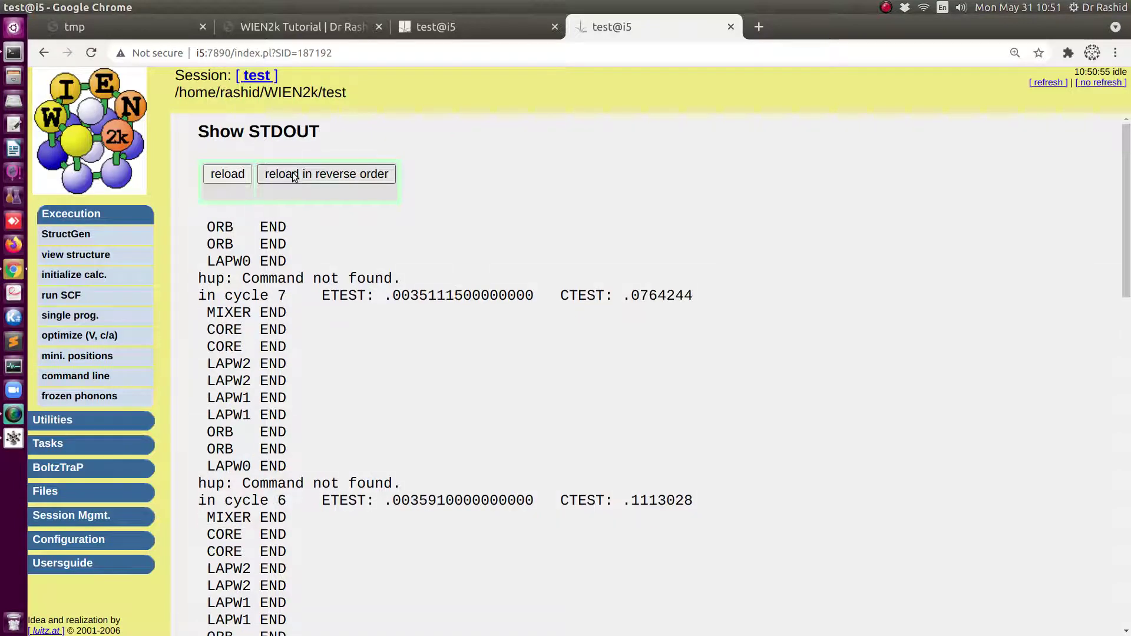
pyautogui.click(292, 172)
pyautogui.click(292, 172)
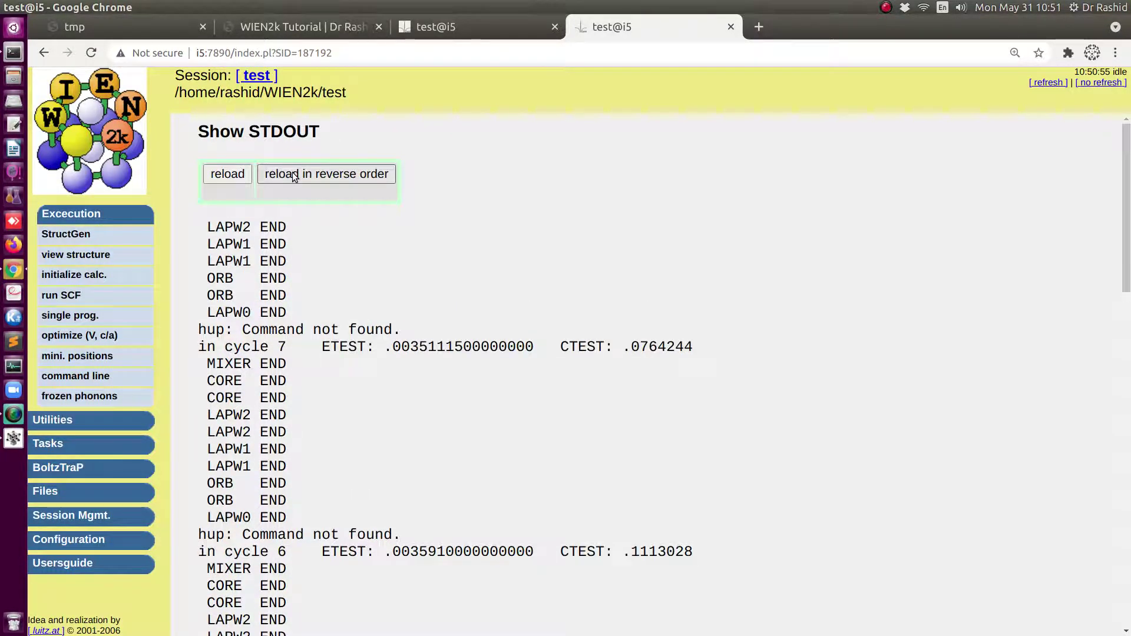
pyautogui.click(292, 172)
pyautogui.click(292, 175)
pyautogui.click(292, 175)
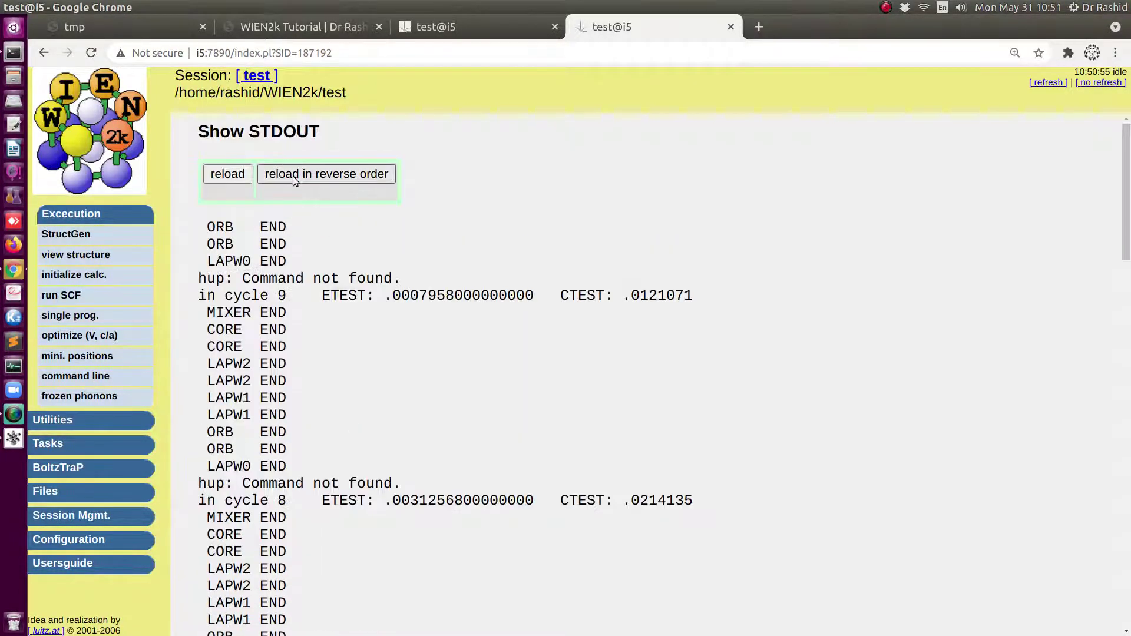
pyautogui.click(292, 177)
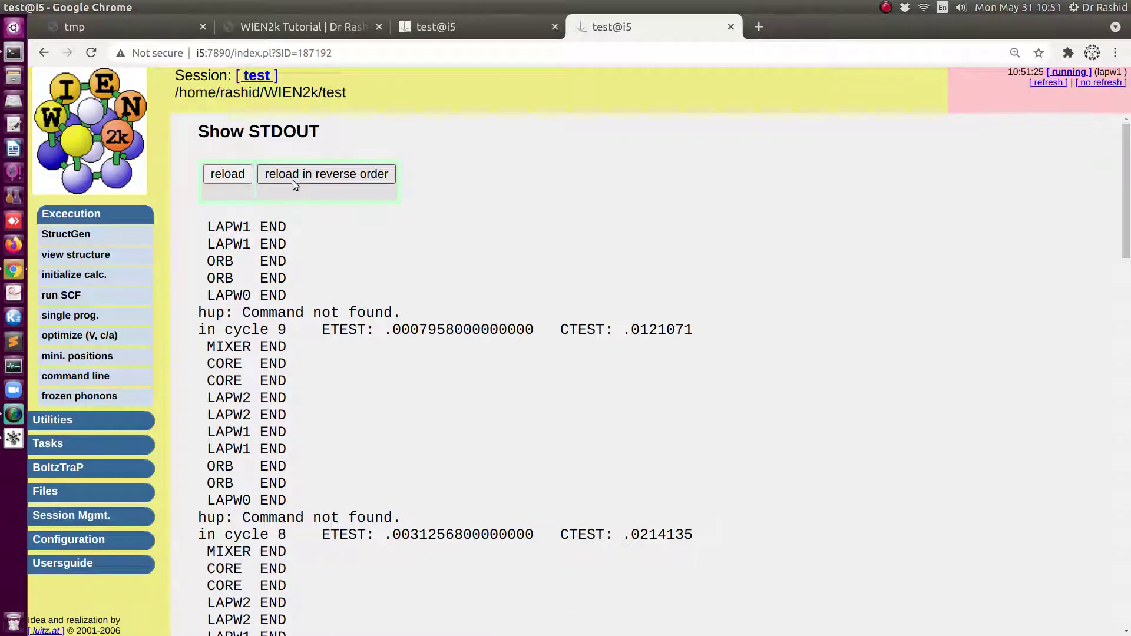
pyautogui.click(304, 174)
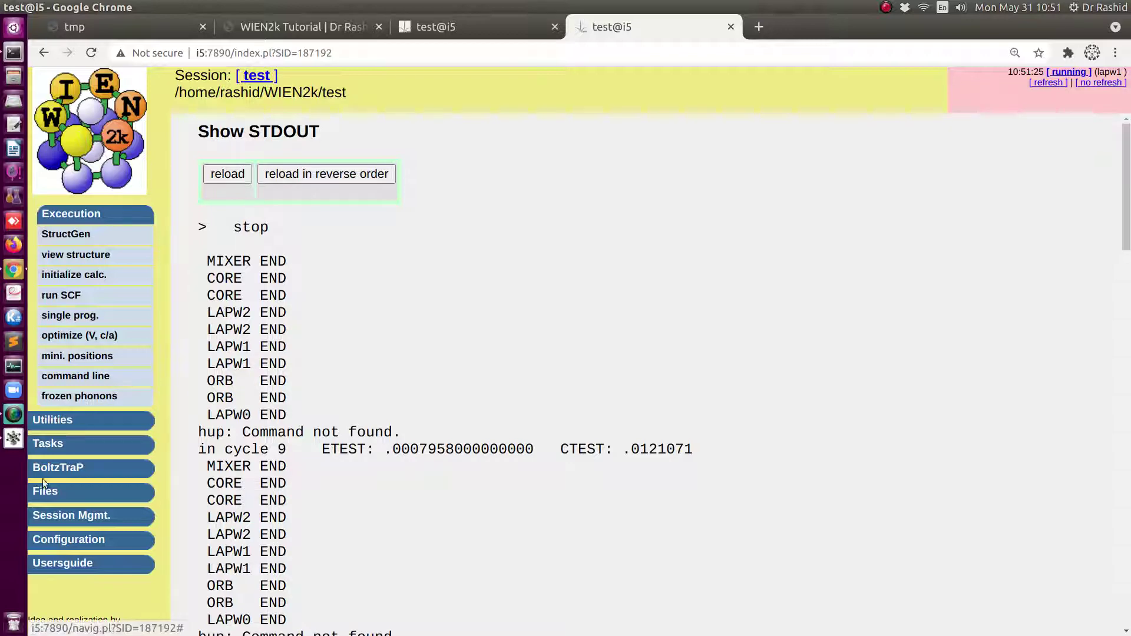
pyautogui.click(46, 450)
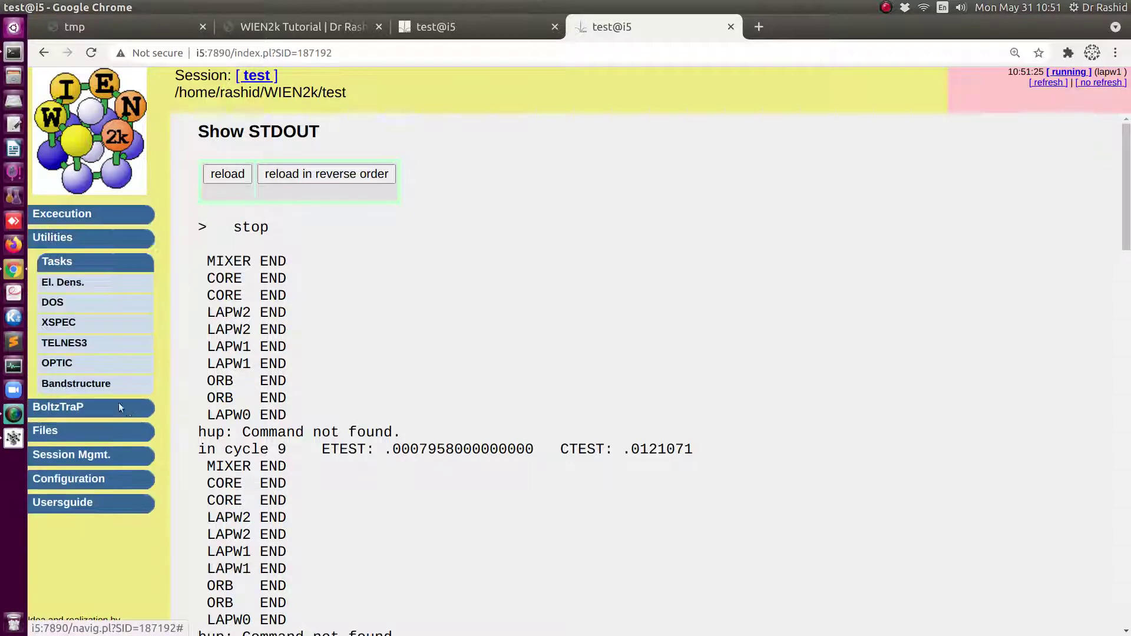
# Analyze GAP across the alternate *.scf files with 3 lines: PBE 0.0 eV versus DFT+U 2.454 and 4.093 eV
pyautogui.click(62, 305)
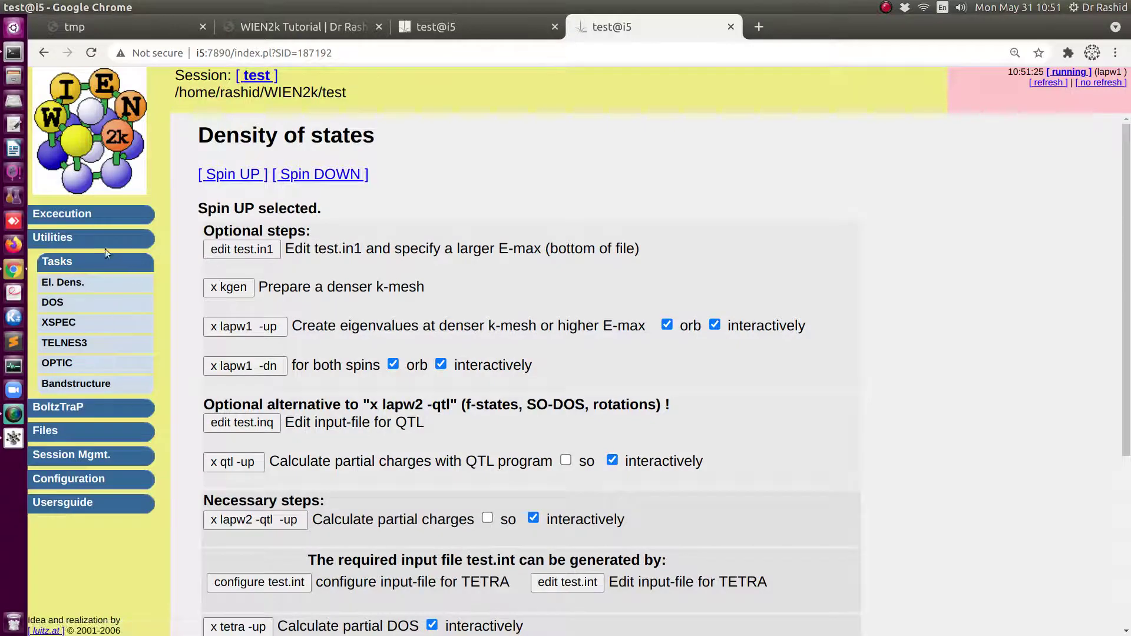
pyautogui.click(50, 236)
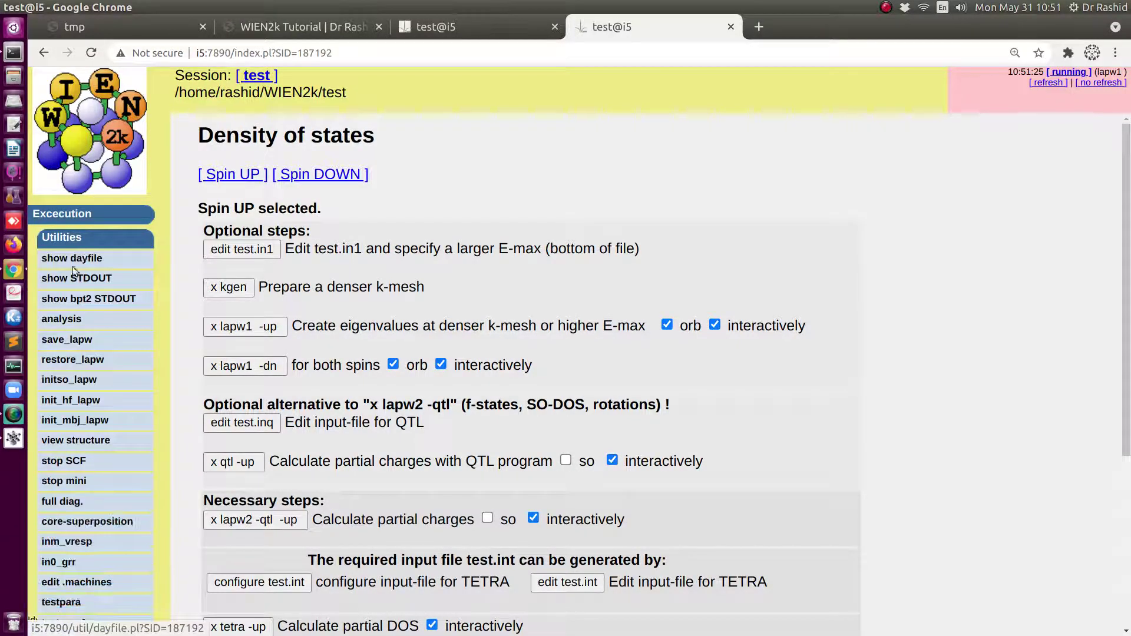
pyautogui.click(63, 320)
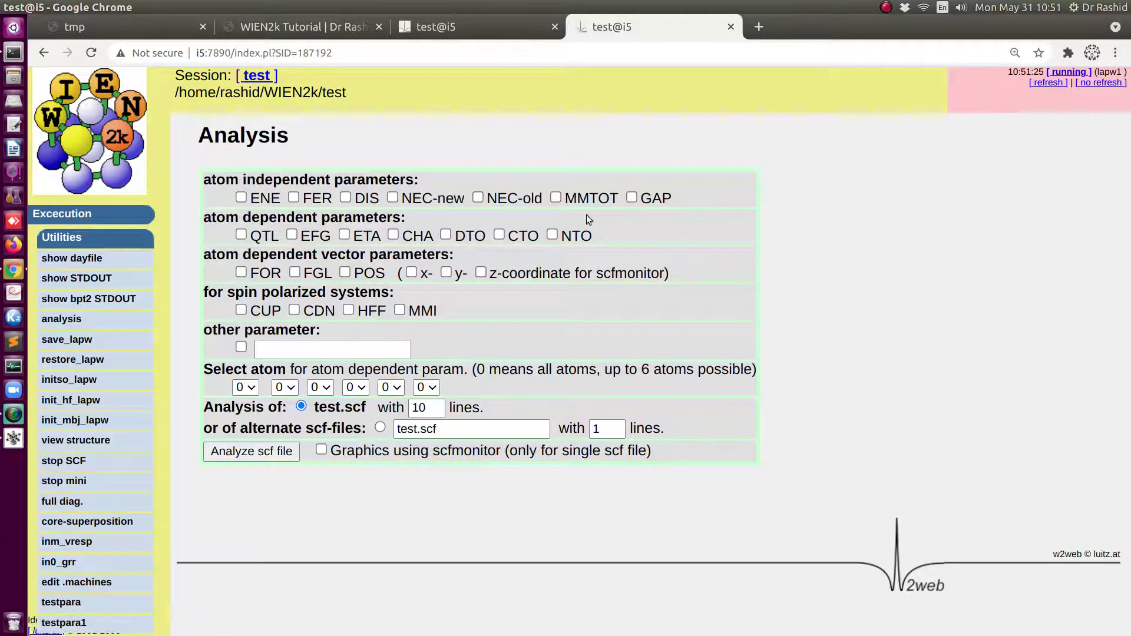
pyautogui.doubleClick(418, 429)
pyautogui.write('*')
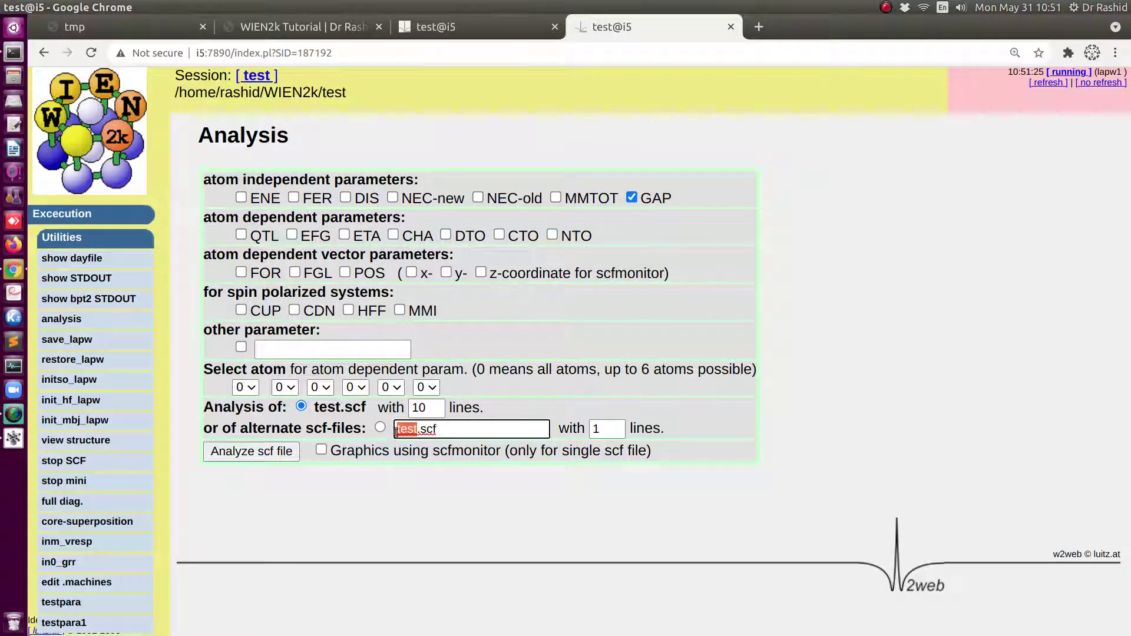
pyautogui.click(379, 427)
pyautogui.moveTo(606, 431); pyautogui.dragTo(587, 429)
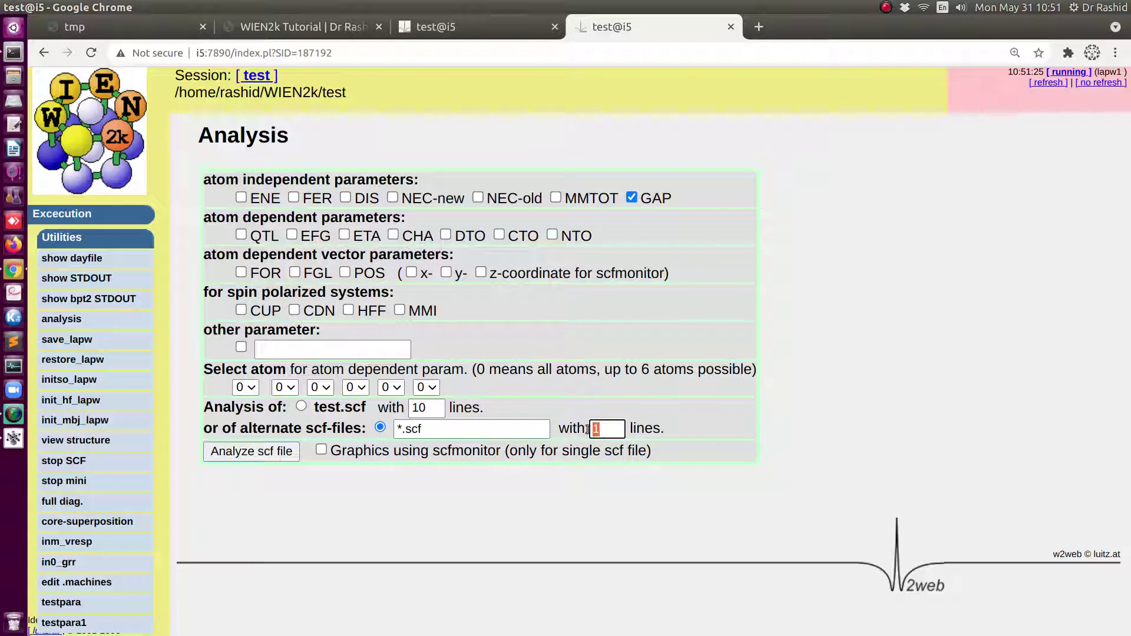
pyautogui.write('3')
pyautogui.click(248, 454)
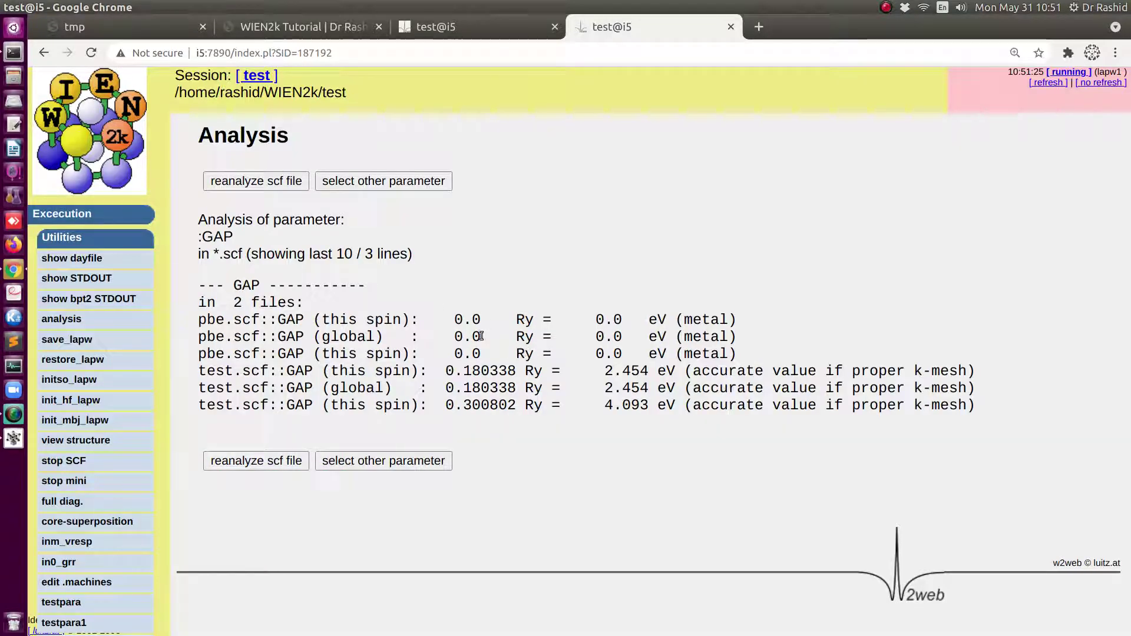
pyautogui.moveTo(201, 321); pyautogui.dragTo(745, 352)
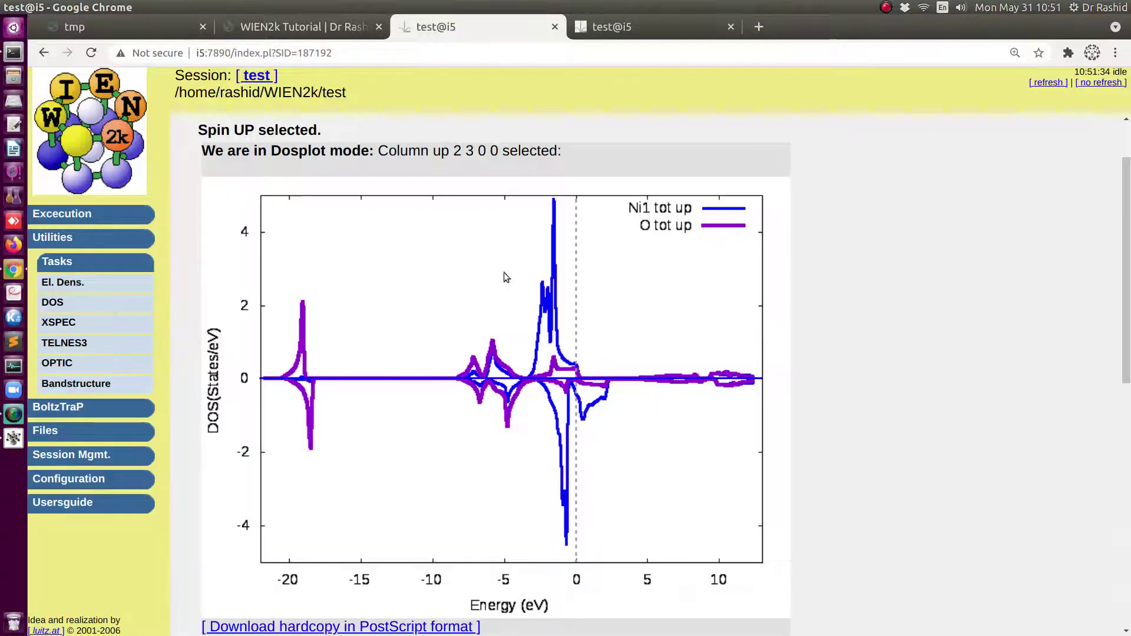
pyautogui.click(472, 27)
pyautogui.click(613, 27)
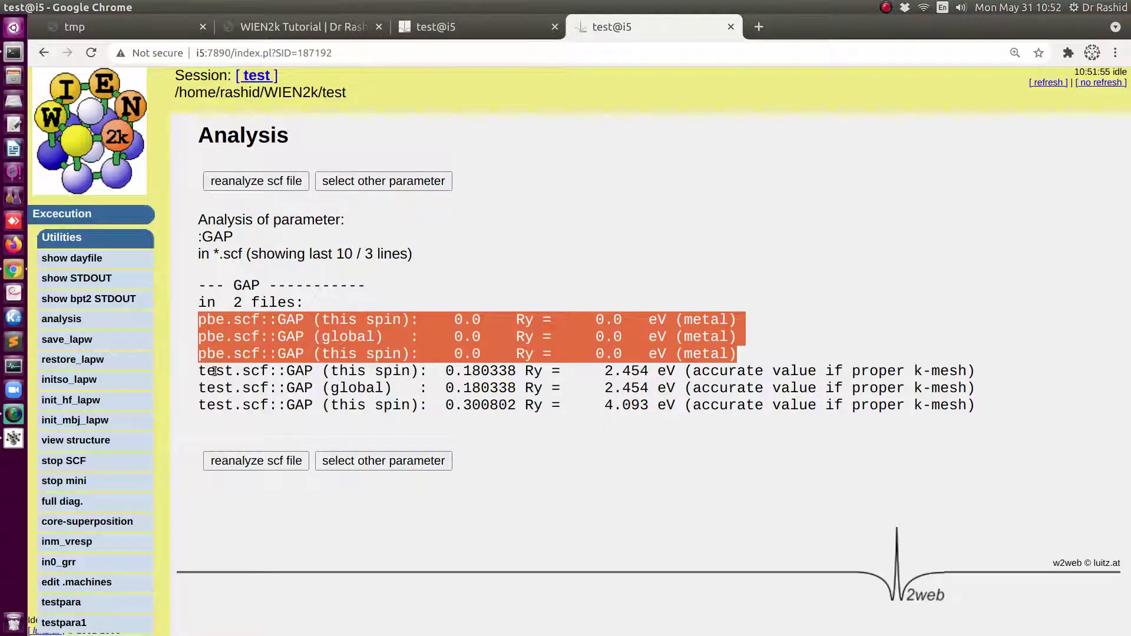
pyautogui.moveTo(202, 370); pyautogui.dragTo(995, 415)
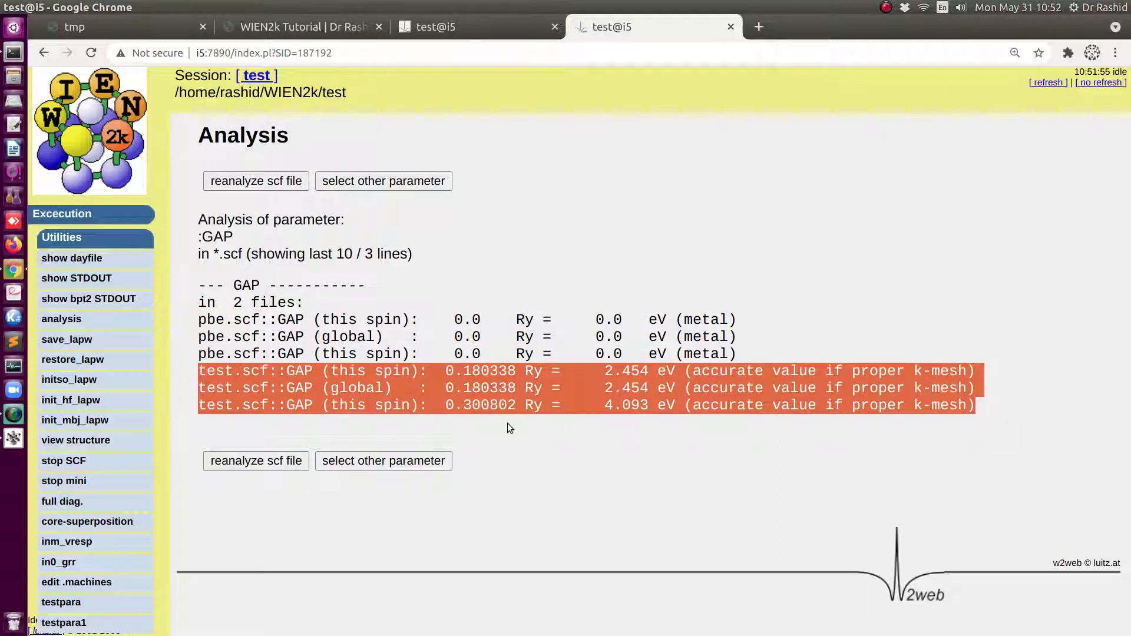
pyautogui.click(459, 404)
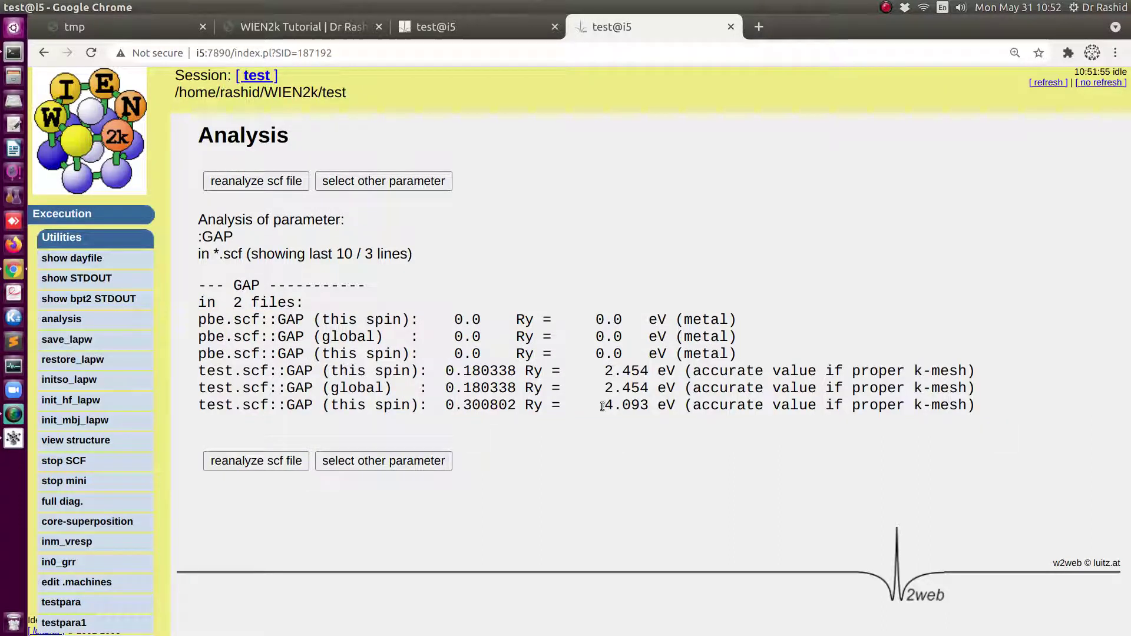
pyautogui.moveTo(596, 405); pyautogui.dragTo(653, 408)
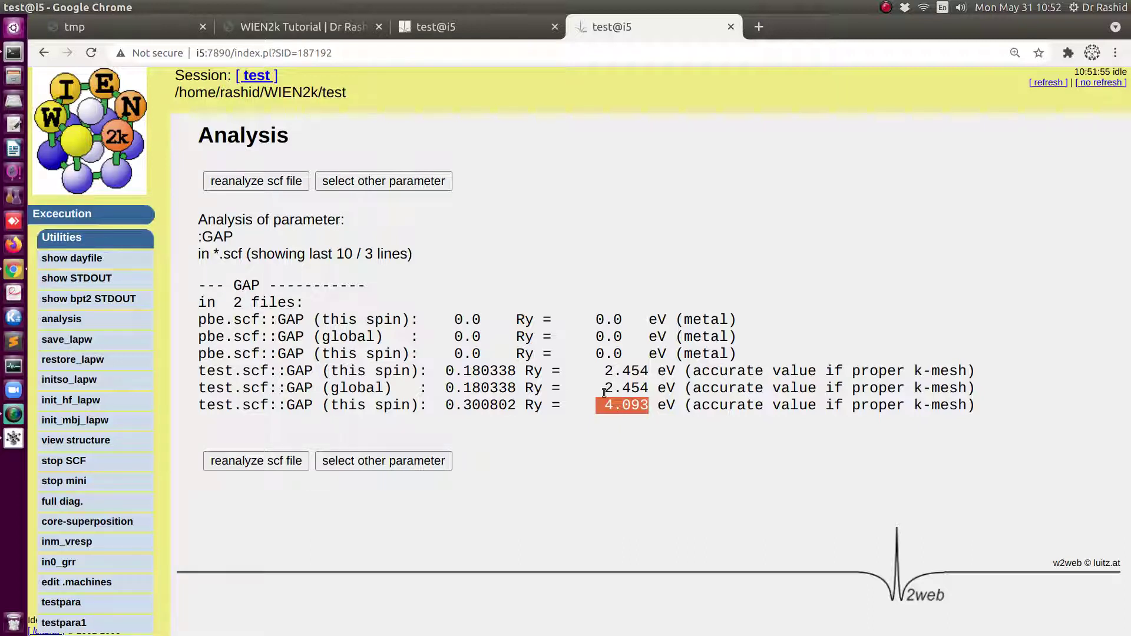
pyautogui.moveTo(607, 373); pyautogui.dragTo(646, 376)
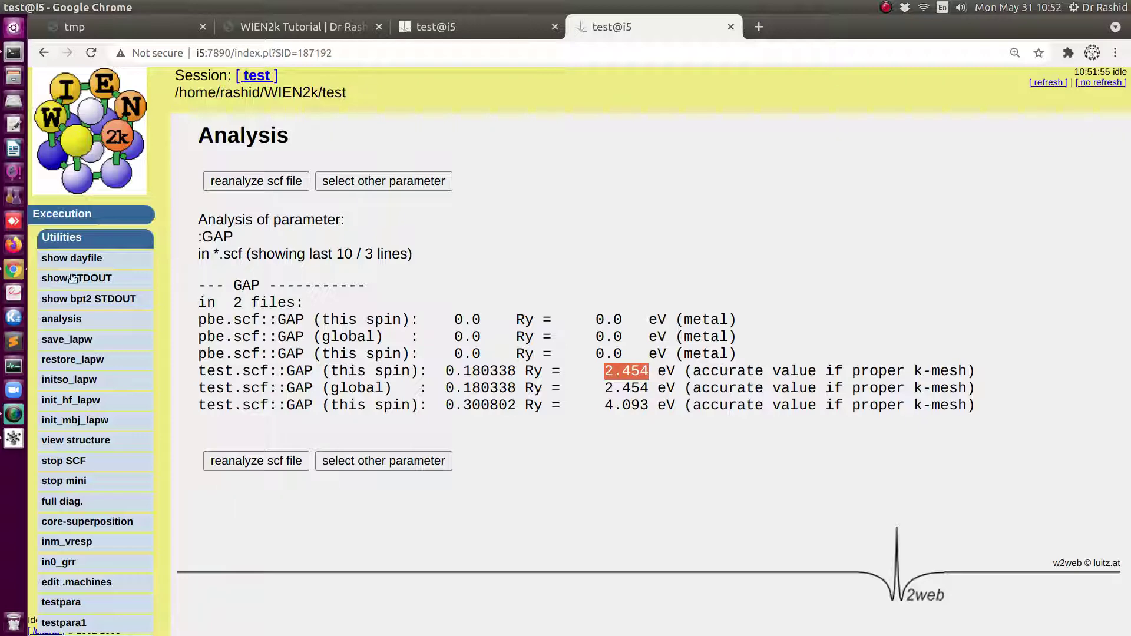
pyautogui.click(59, 215)
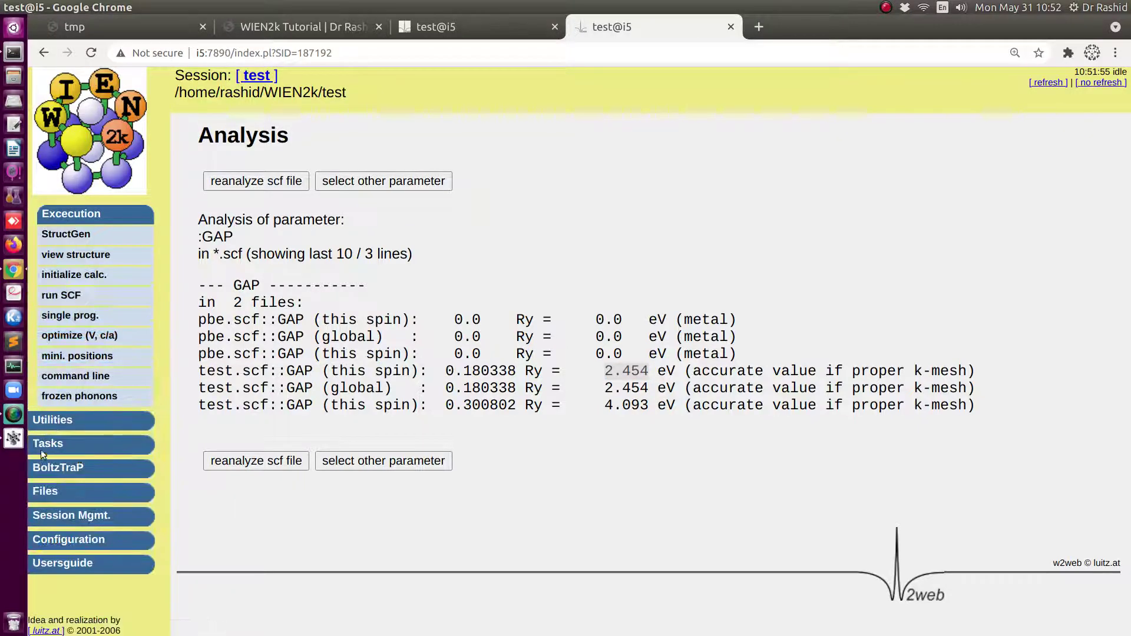
# Calculate spin-up partial charges (x lapw2 -qtl -up) and spin-up partial DOS (x tetra -up)
pyautogui.click(41, 446)
pyautogui.click(53, 302)
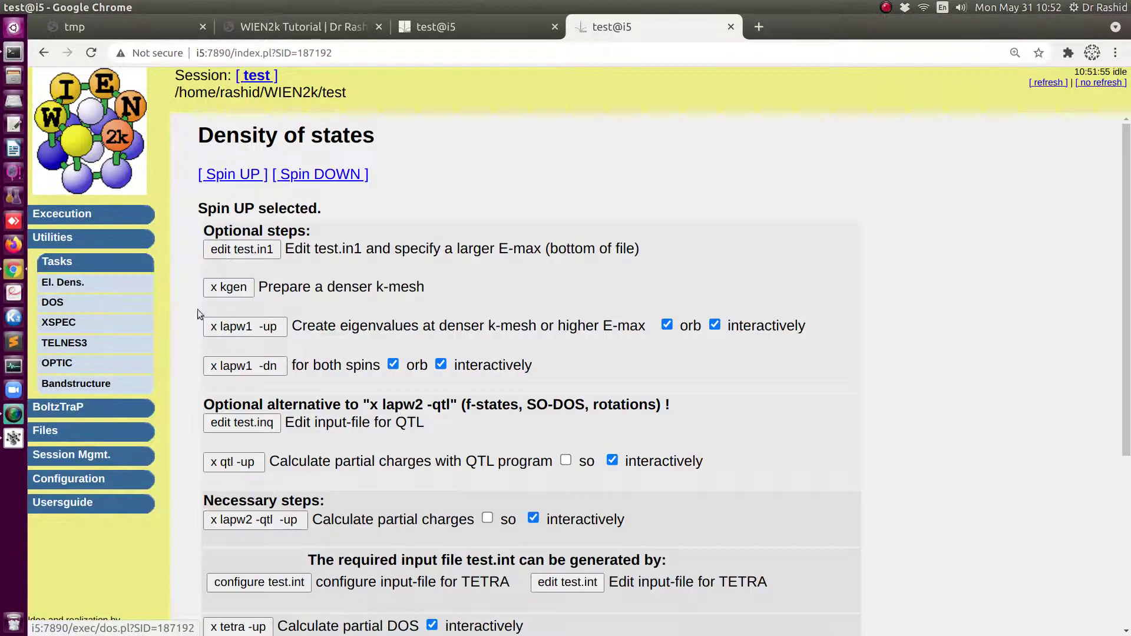
pyautogui.scroll(-4, 248, 377)
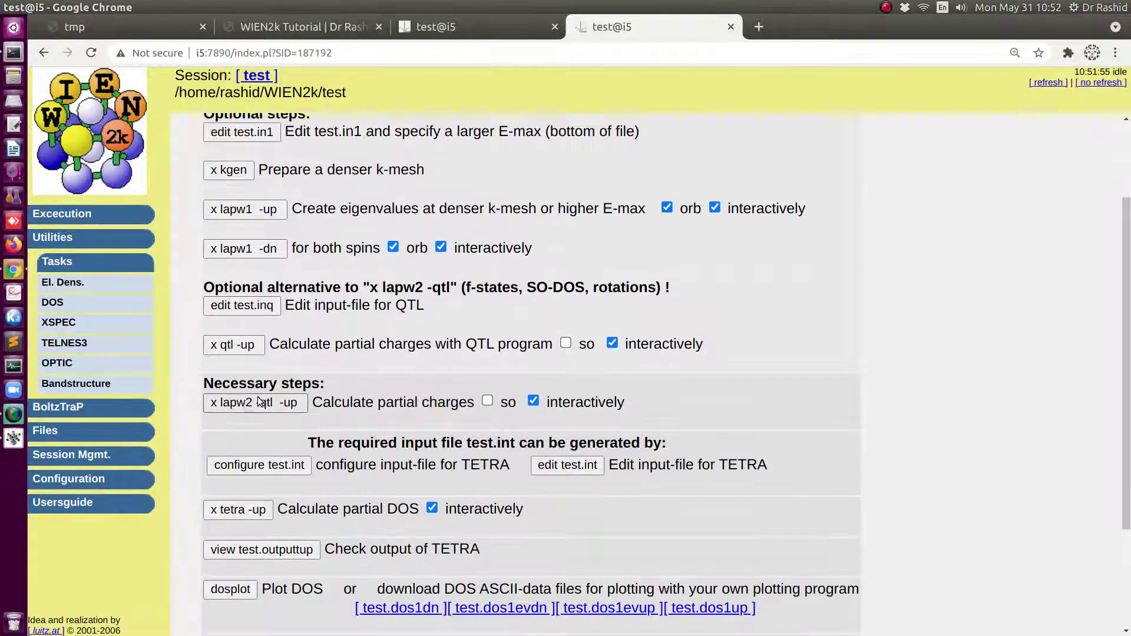
pyautogui.click(259, 402)
pyautogui.click(266, 285)
pyautogui.scroll(-3, 264, 344)
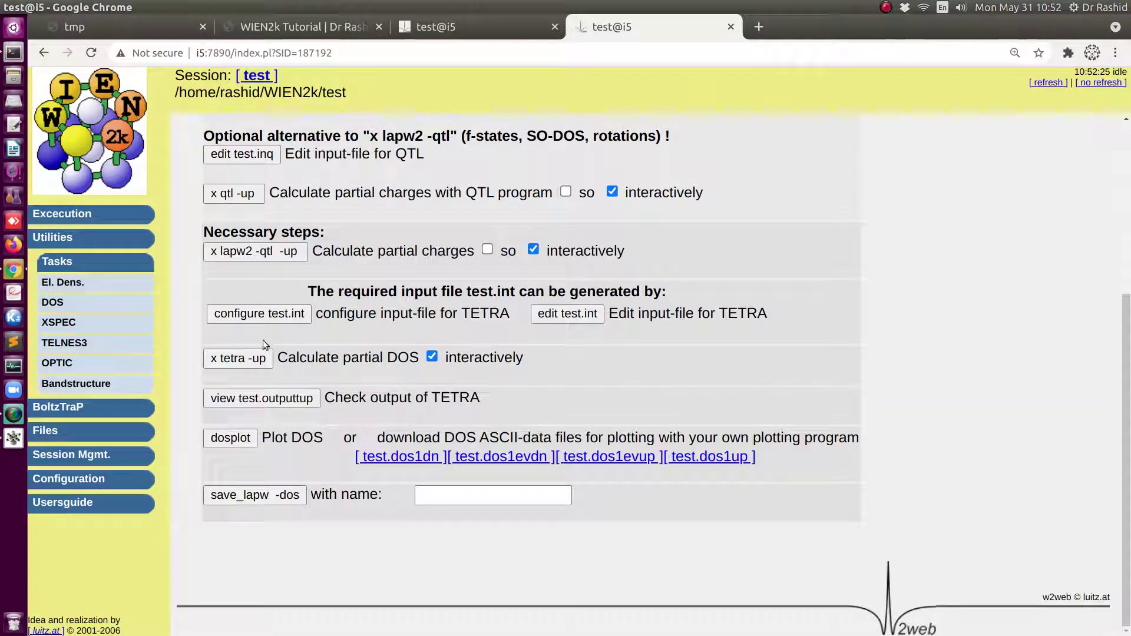
pyautogui.click(558, 316)
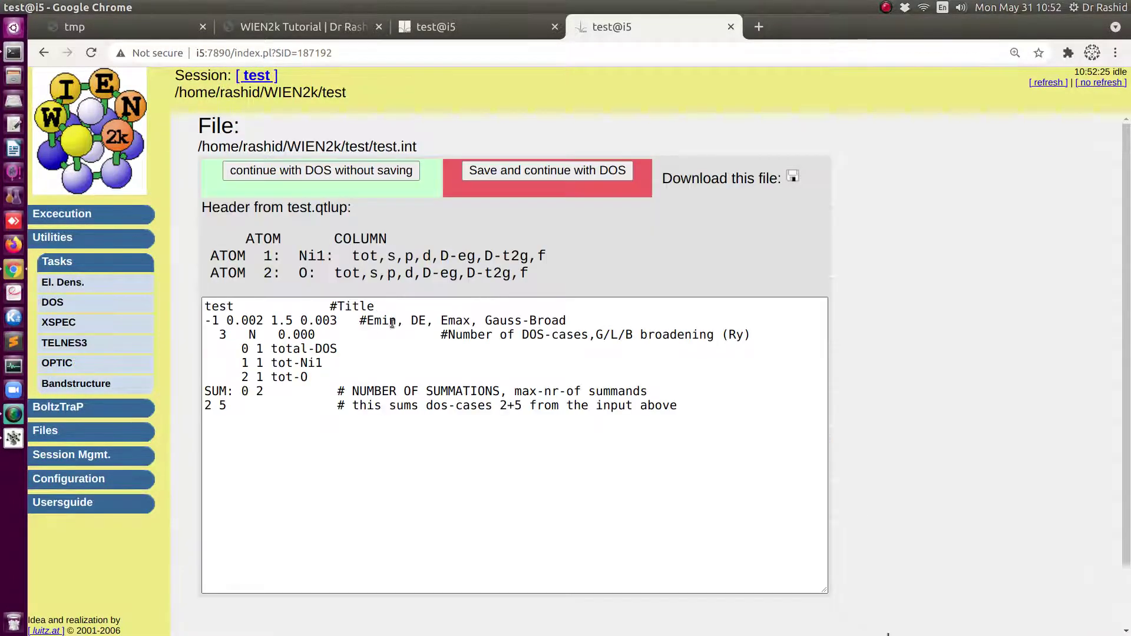
pyautogui.click(298, 171)
pyautogui.scroll(-3, 220, 457)
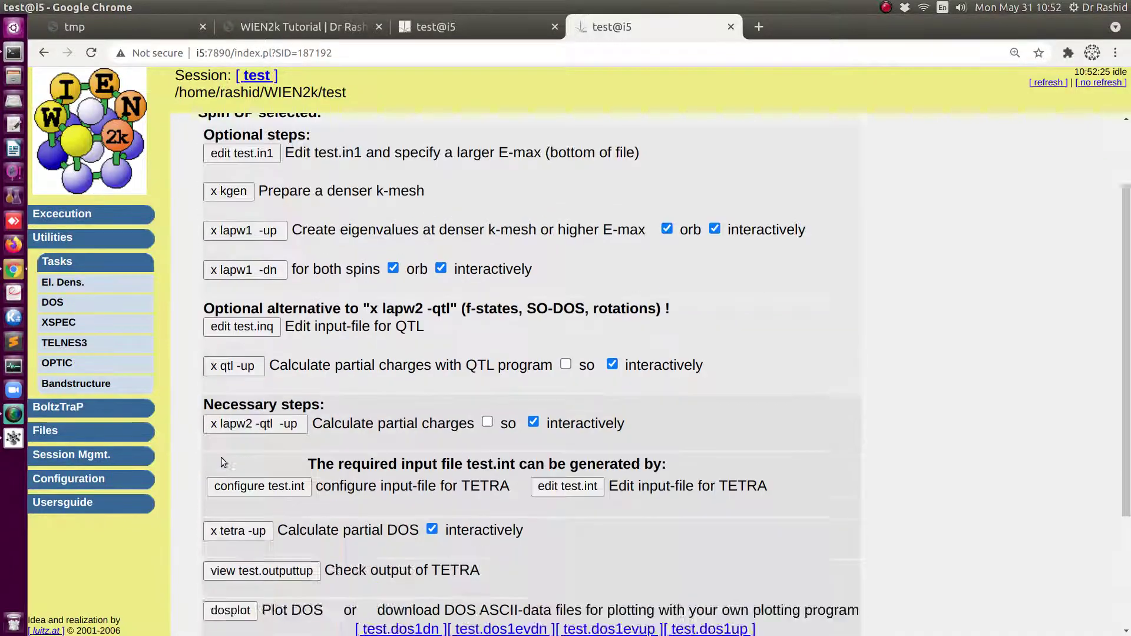
pyautogui.scroll(-3, 221, 458)
pyautogui.click(231, 393)
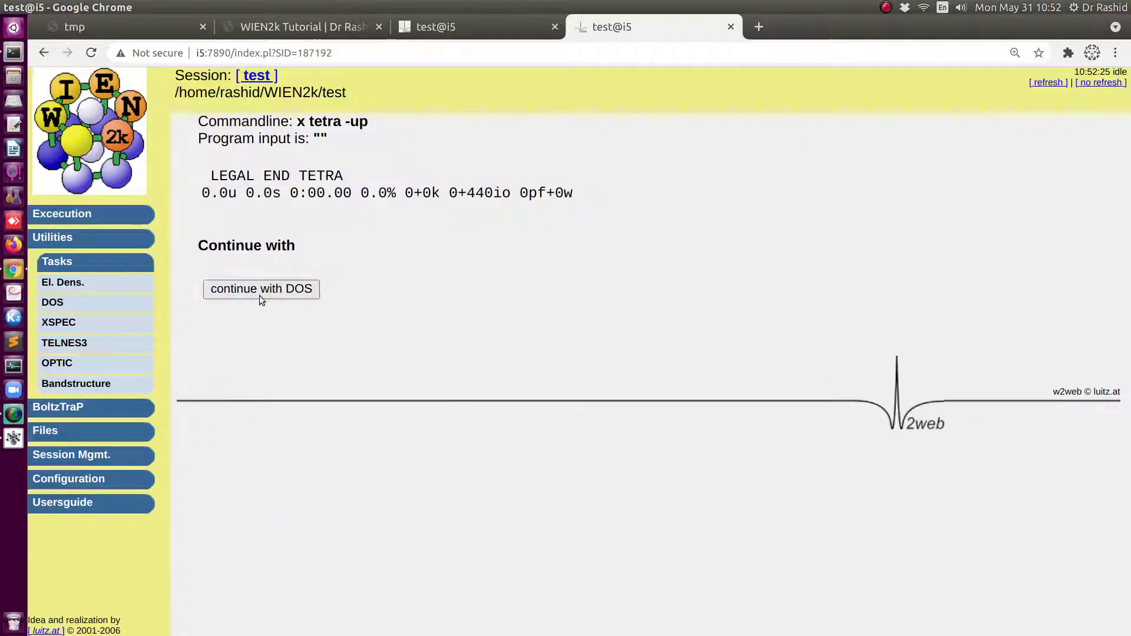
pyautogui.click(259, 295)
# Calculate spin-down partial charges and DOS (-dn versions), then return to the spin-up steps
pyautogui.click(296, 174)
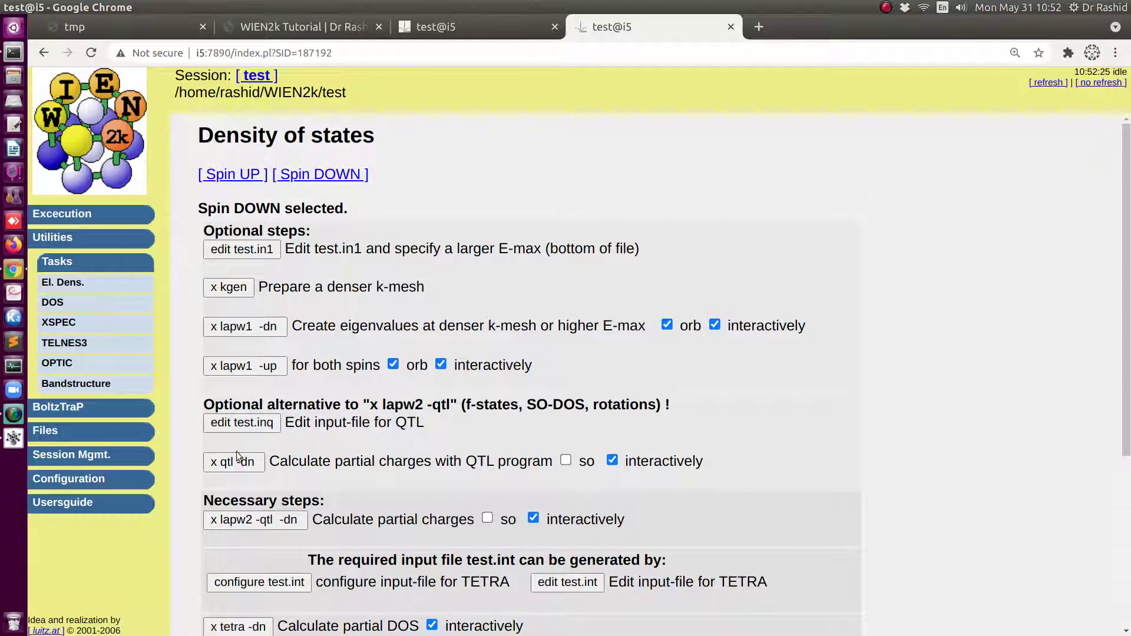
pyautogui.scroll(-3, 239, 456)
pyautogui.click(257, 360)
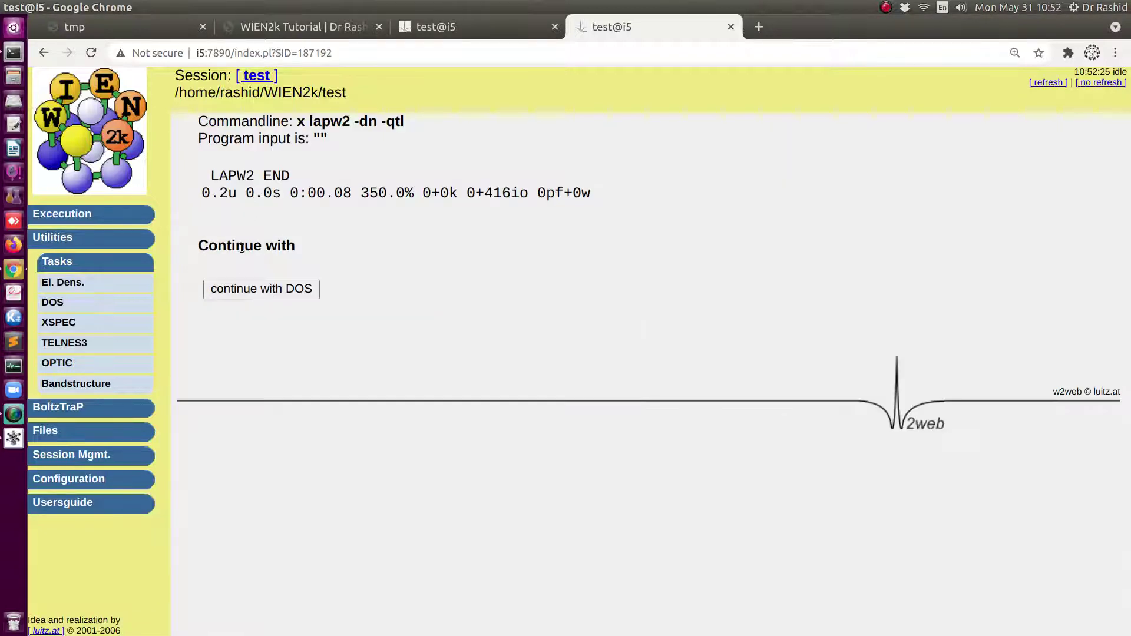
pyautogui.click(259, 289)
pyautogui.scroll(-5, 274, 340)
pyautogui.click(238, 393)
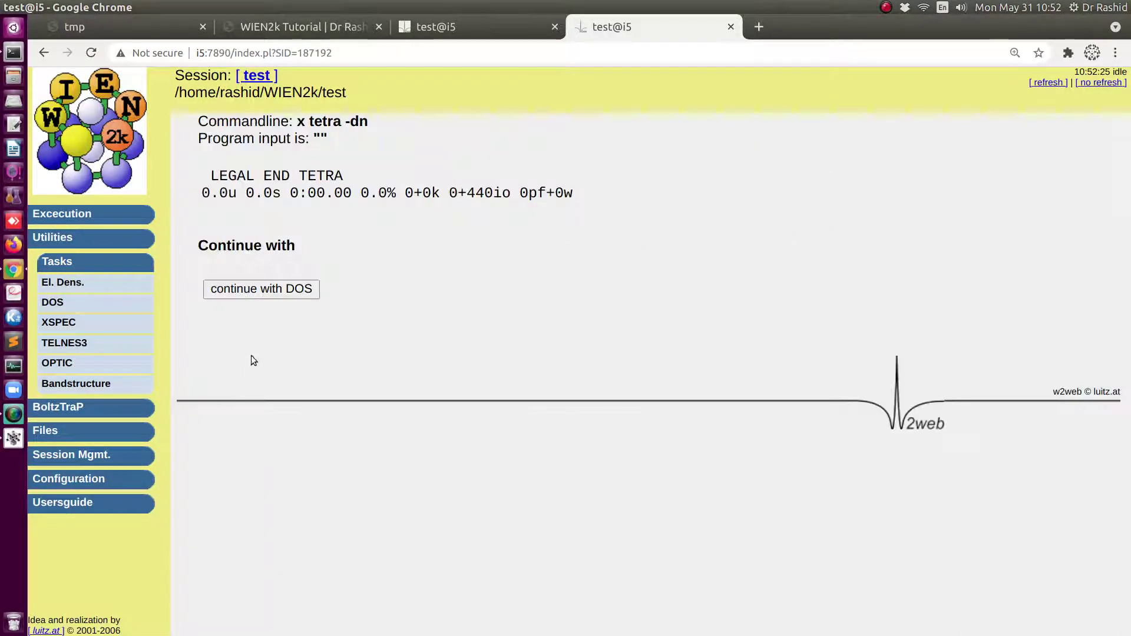
pyautogui.click(255, 295)
pyautogui.click(230, 175)
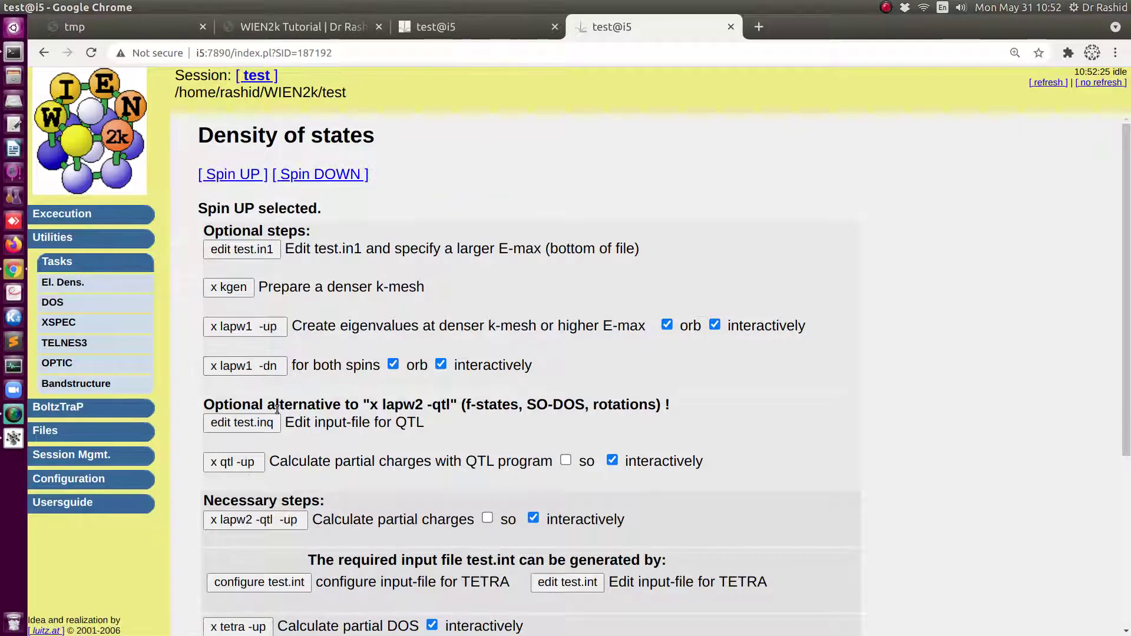
# Plot the DFT+U Ni1 and O DOS with spin-down shown as negative values
pyautogui.scroll(-5, 264, 457)
pyautogui.click(230, 438)
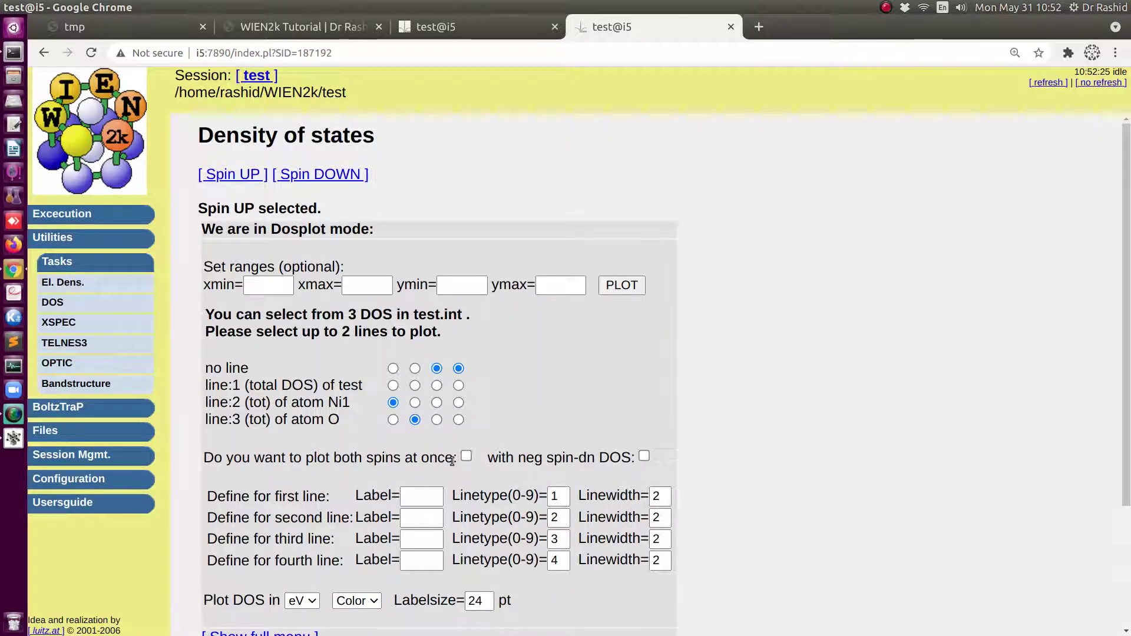
pyautogui.click(644, 456)
pyautogui.click(621, 285)
pyautogui.scroll(-3, 642, 309)
pyautogui.scroll(1, 589, 321)
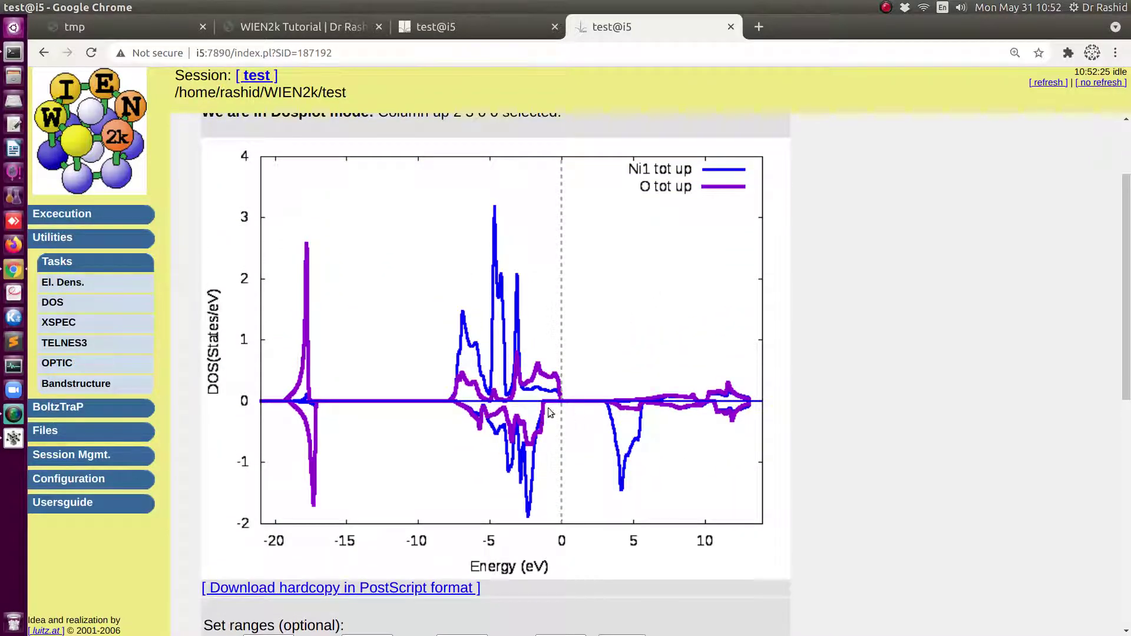
# Compare the DFT+U DOS plot with the PBE plot, then go to the WIEN2k Tutorials page
pyautogui.click(487, 25)
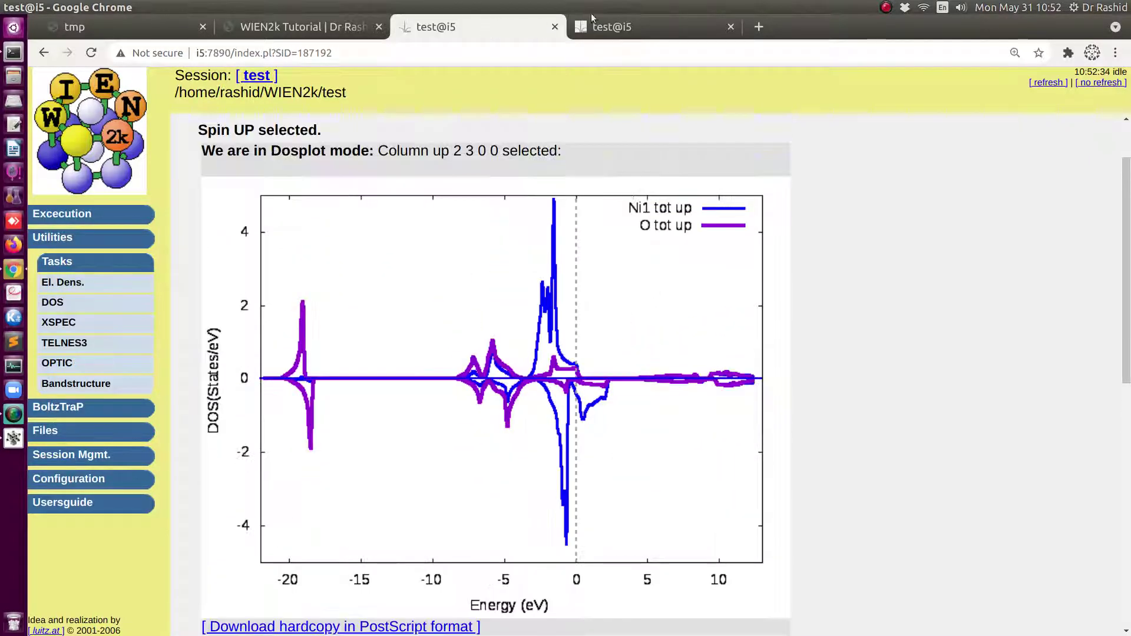
pyautogui.click(622, 32)
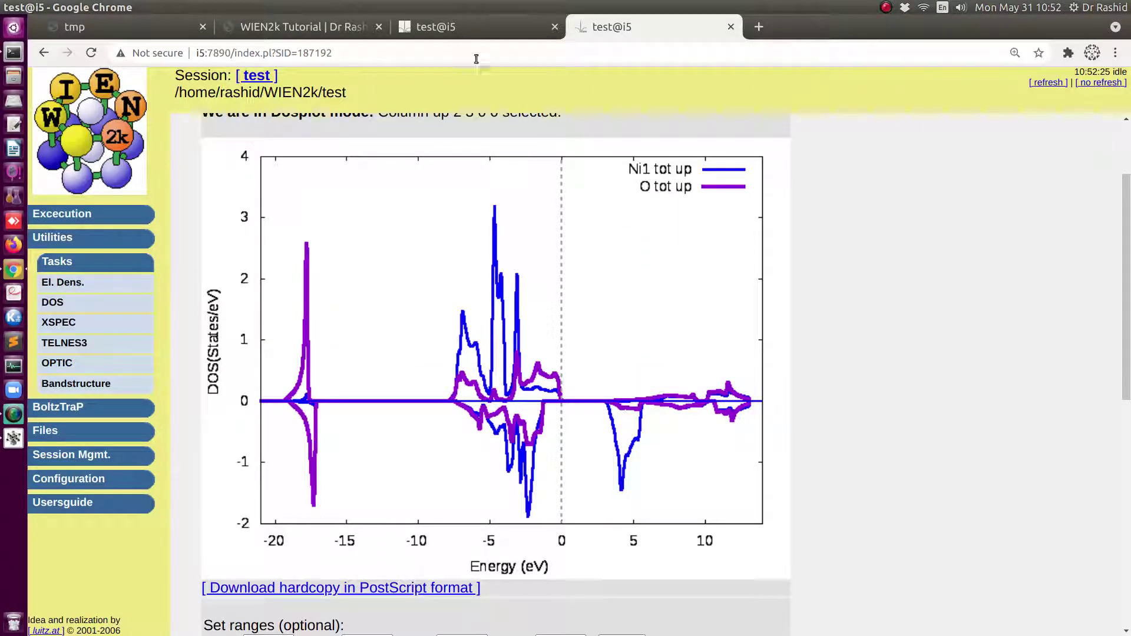
pyautogui.click(476, 37)
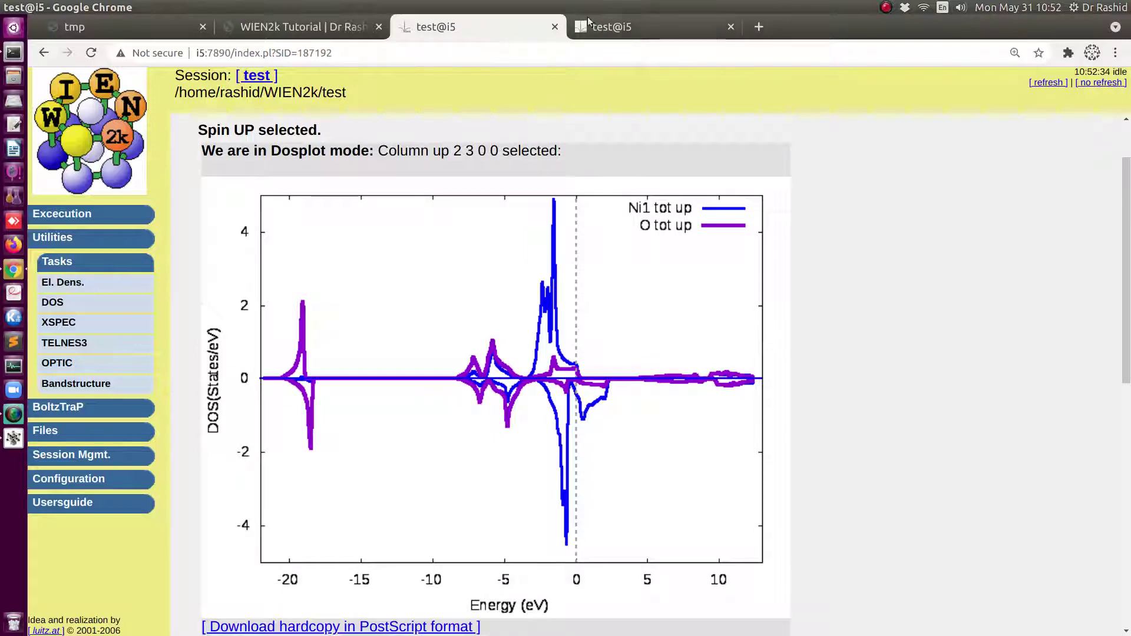
pyautogui.click(319, 27)
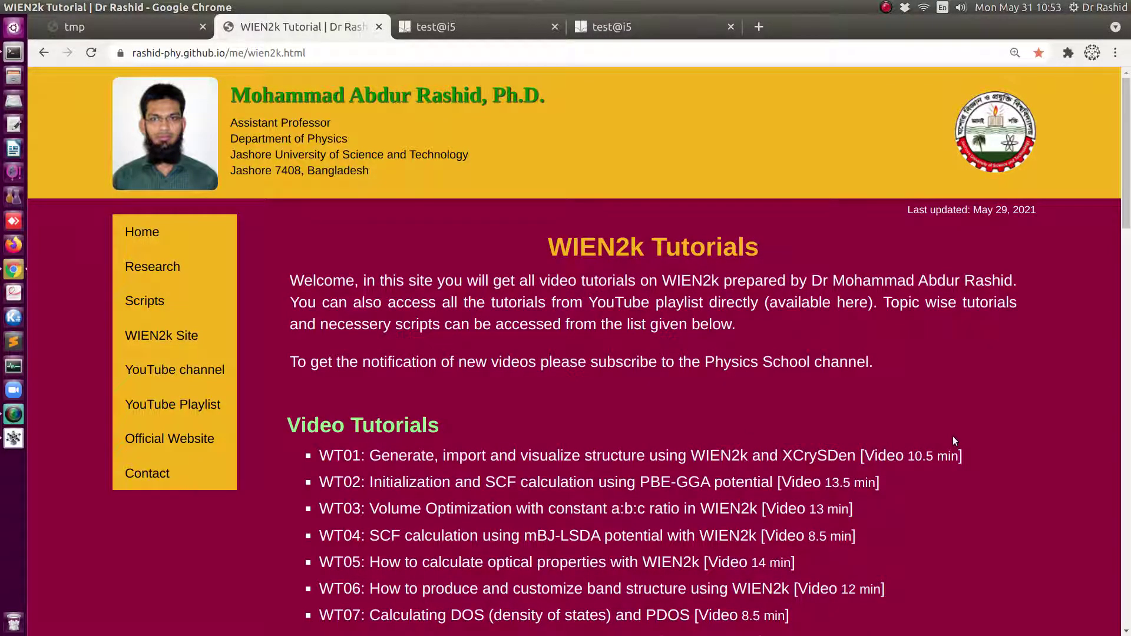